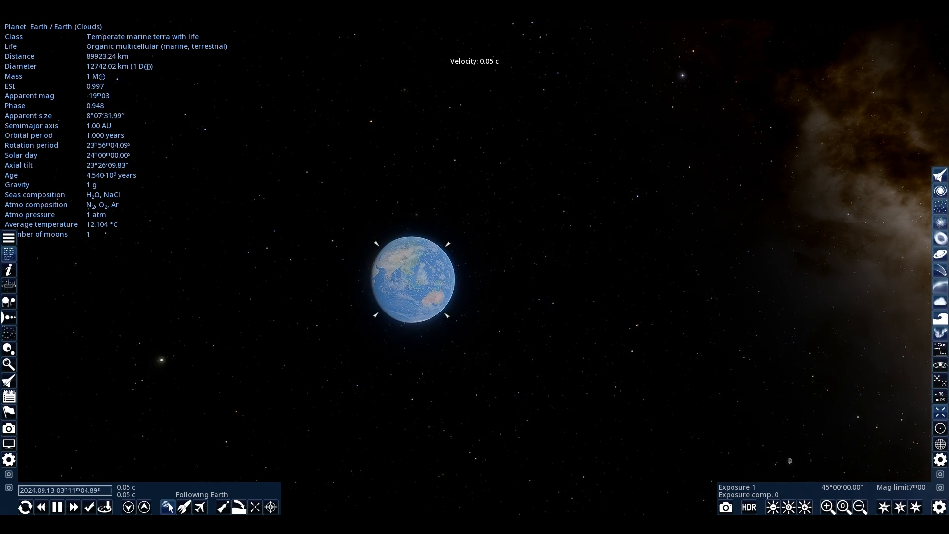
key(a)
key(w)
key(w)
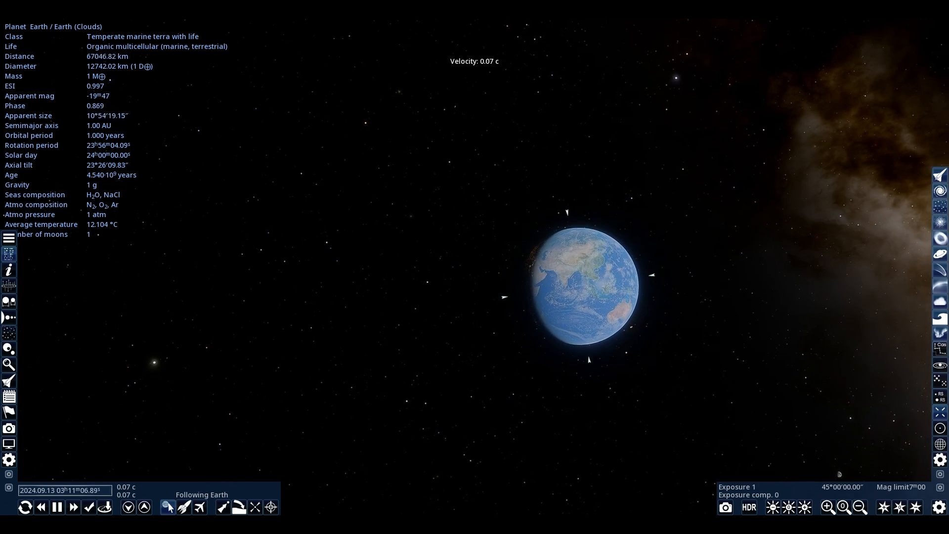
key(w)
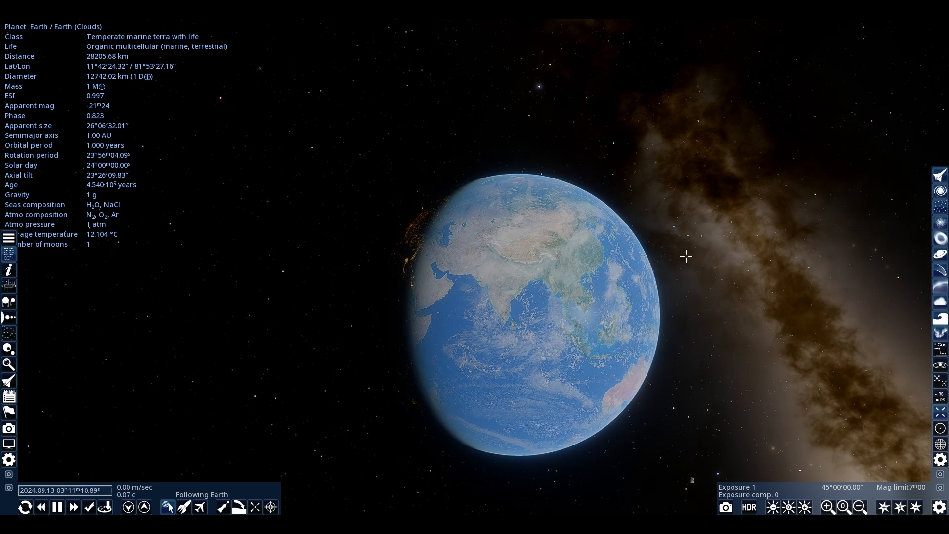
key(s)
key(s)
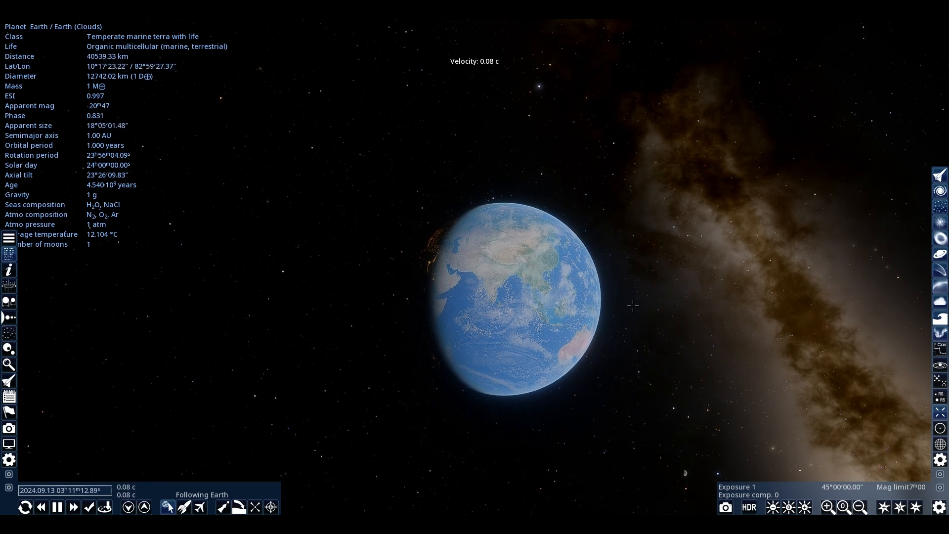
click(608, 251)
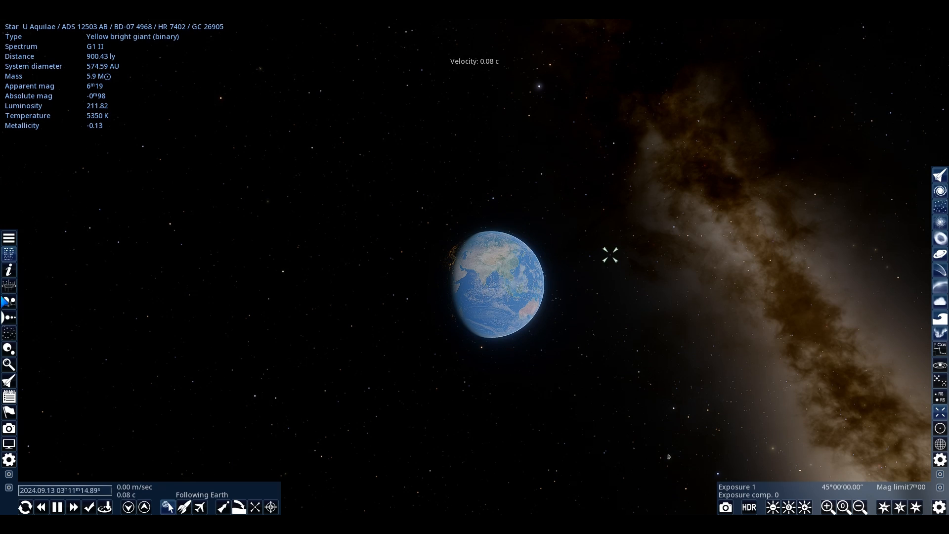
- Open the Star browser and search for systems within a radius of 326 light-years
click(10, 335)
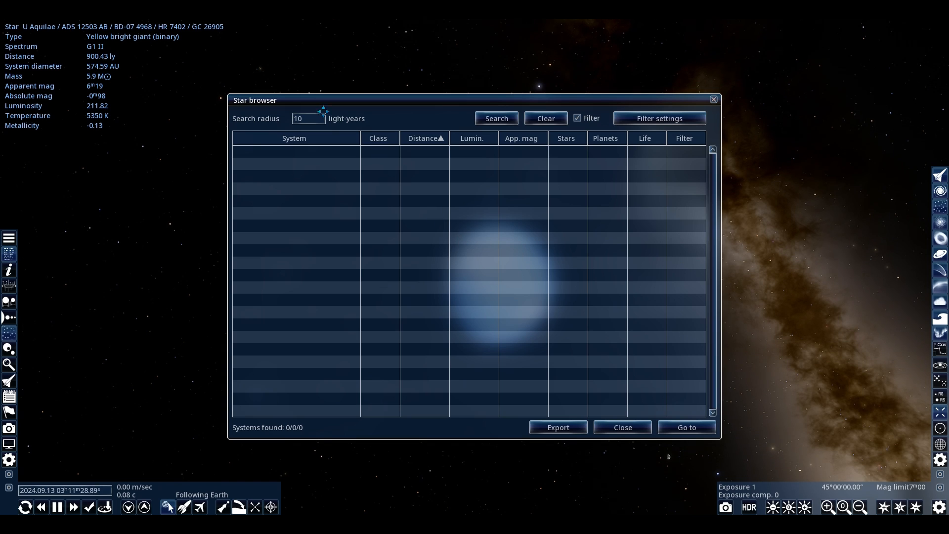
click(297, 118)
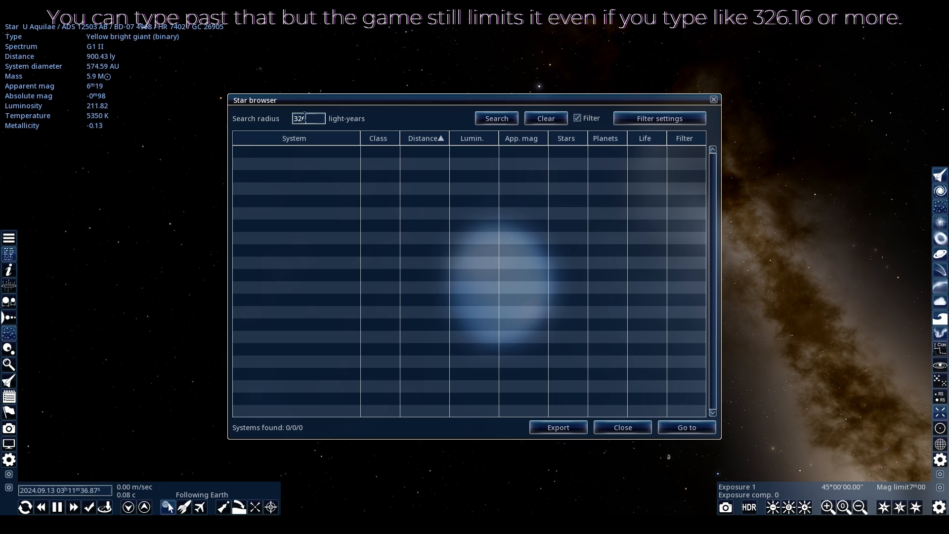
key(Return)
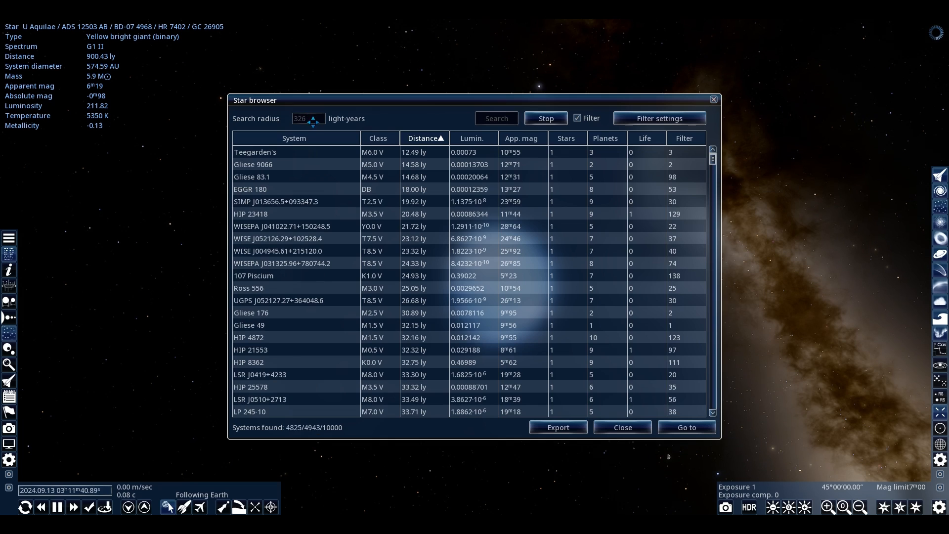
- Sort the results by descending class to inspect the white dwarf WDJ011044.68+275815.74, and re-sort them by ascending distance
click(377, 138)
click(378, 139)
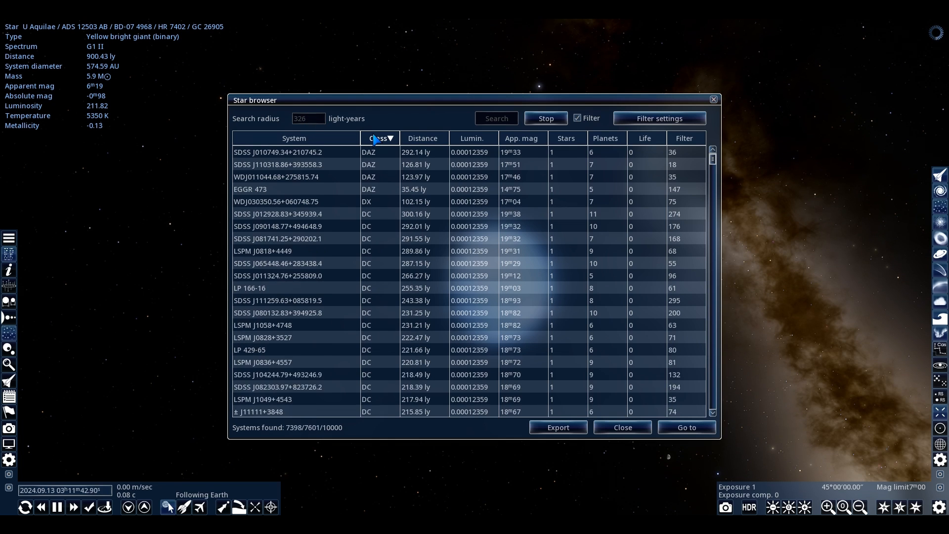
click(292, 178)
click(440, 139)
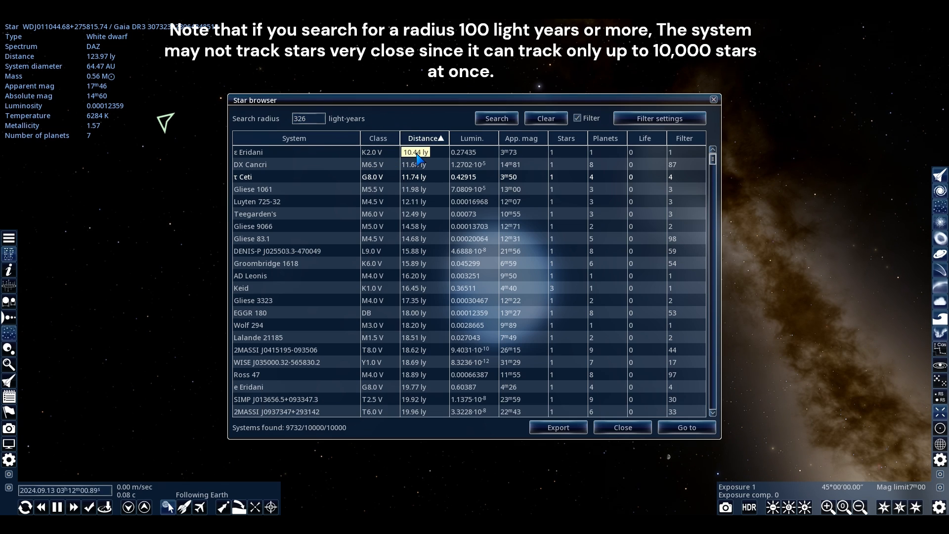
- Sort the systems by class in both directions, inspecting HIP 57529 and the DAZ white dwarfs WDJ011044.68+275815.74 and L 88-59
click(389, 139)
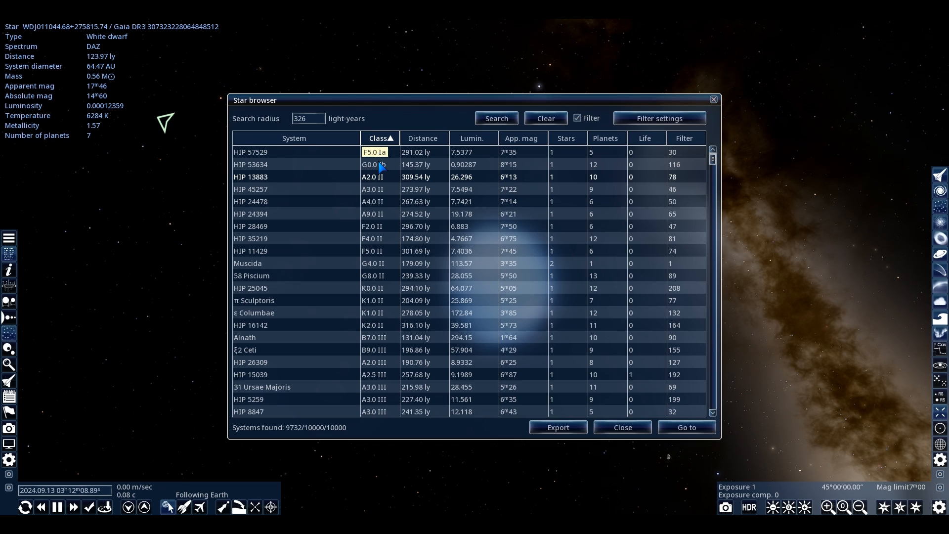
click(380, 151)
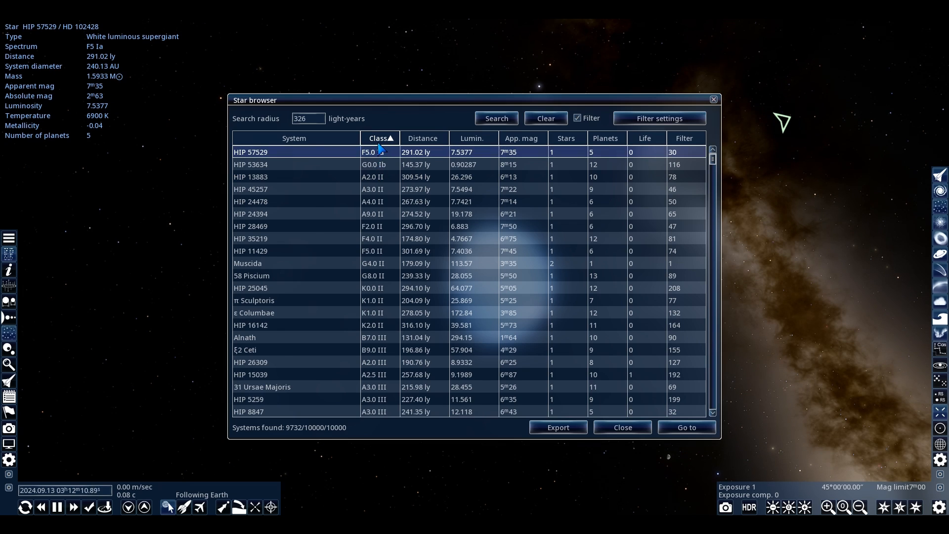
click(379, 142)
click(379, 153)
click(374, 178)
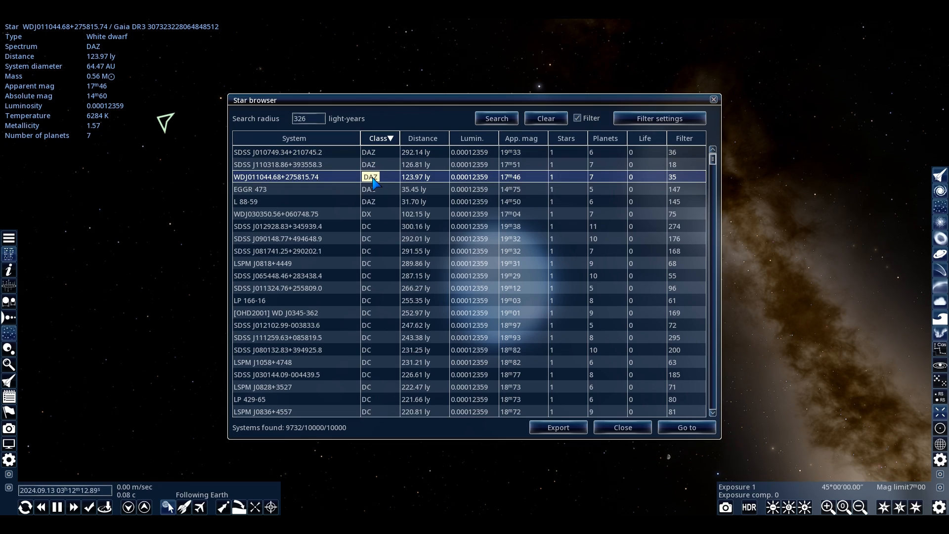
click(374, 200)
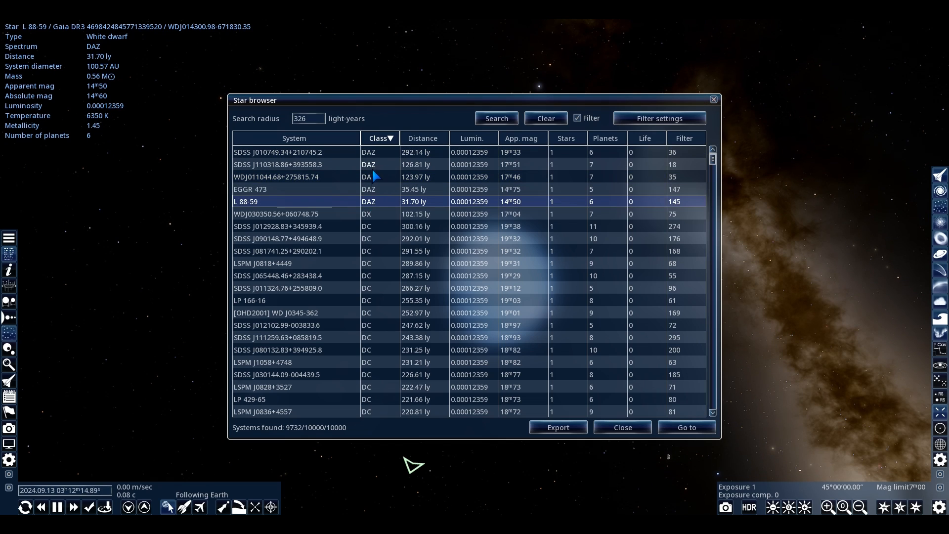
click(376, 176)
- Sort the systems by distance, first from nearest to farthest and finally from farthest to nearest
click(421, 139)
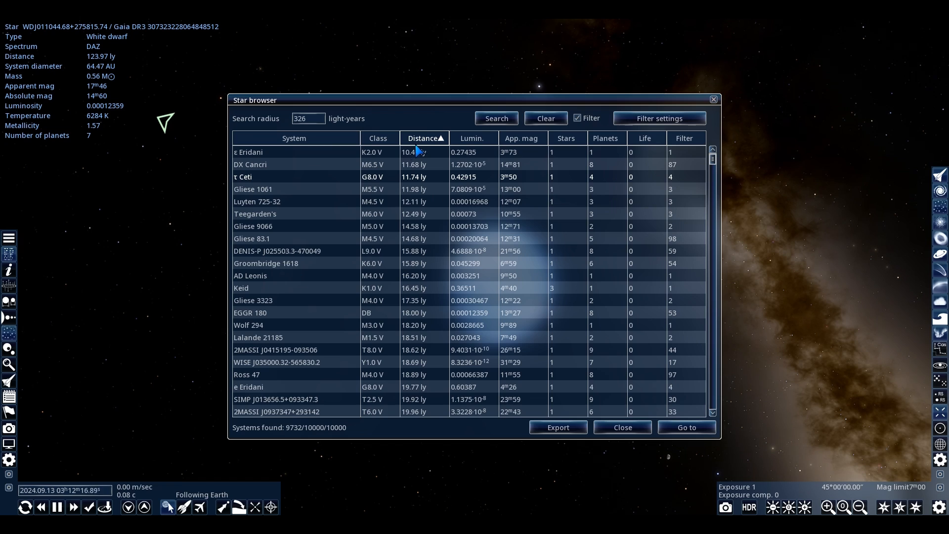
click(423, 139)
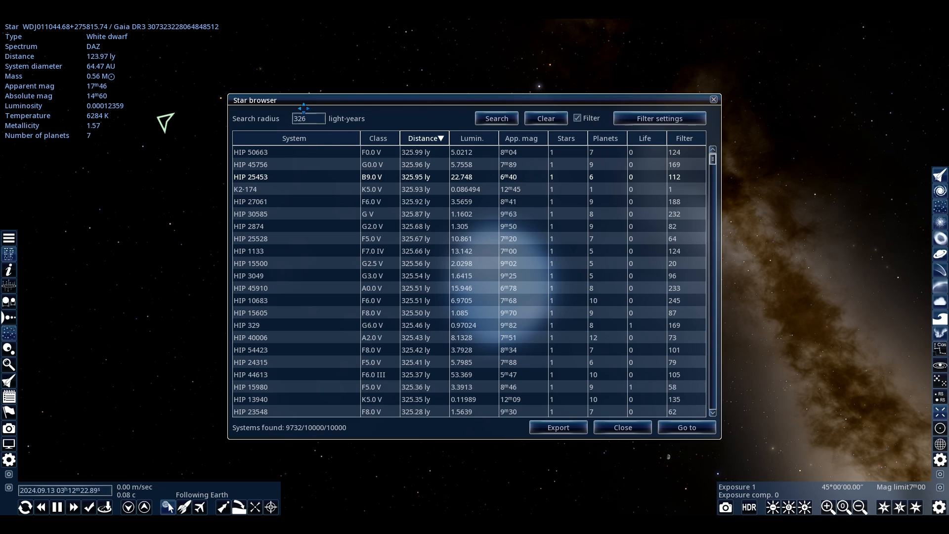
- Compare the luminosity sort in descending and ascending order, selecting Phact while the most luminous stars are listed first
click(476, 141)
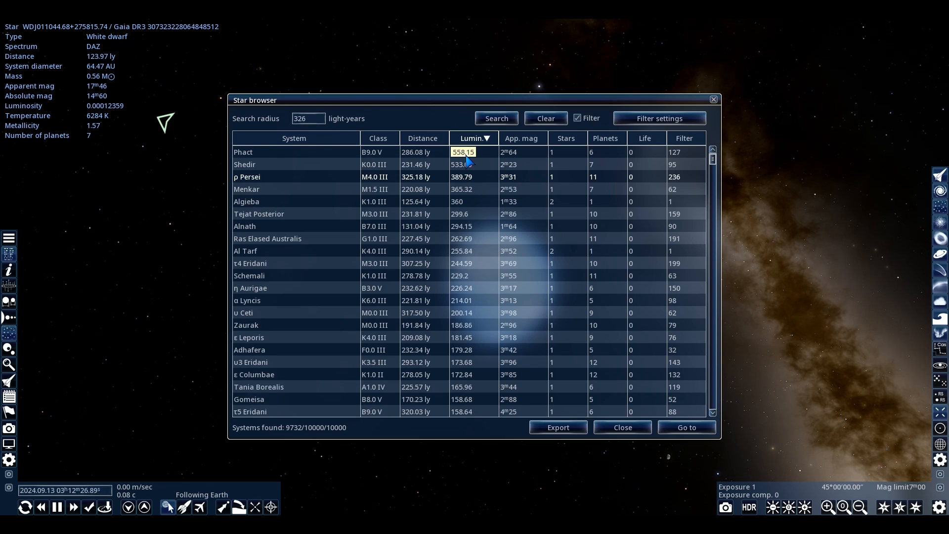
click(476, 144)
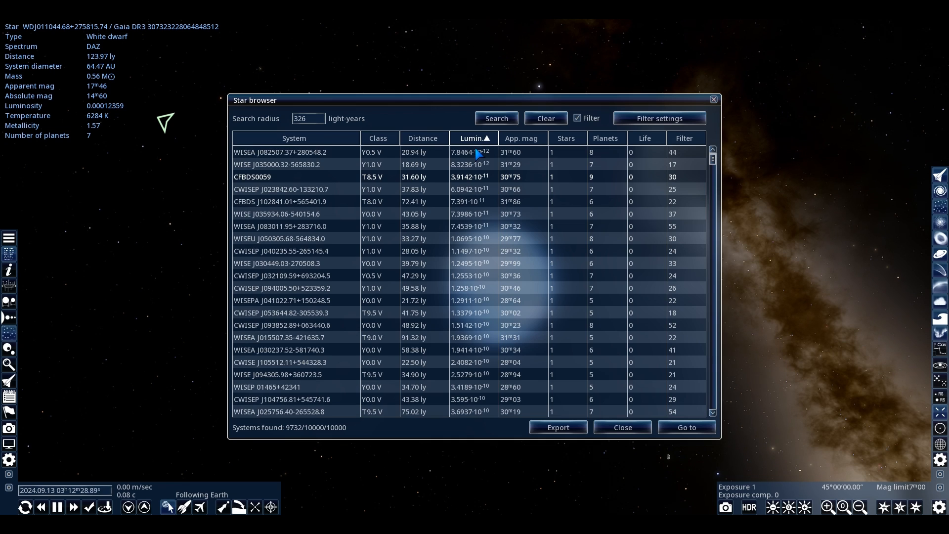
click(478, 141)
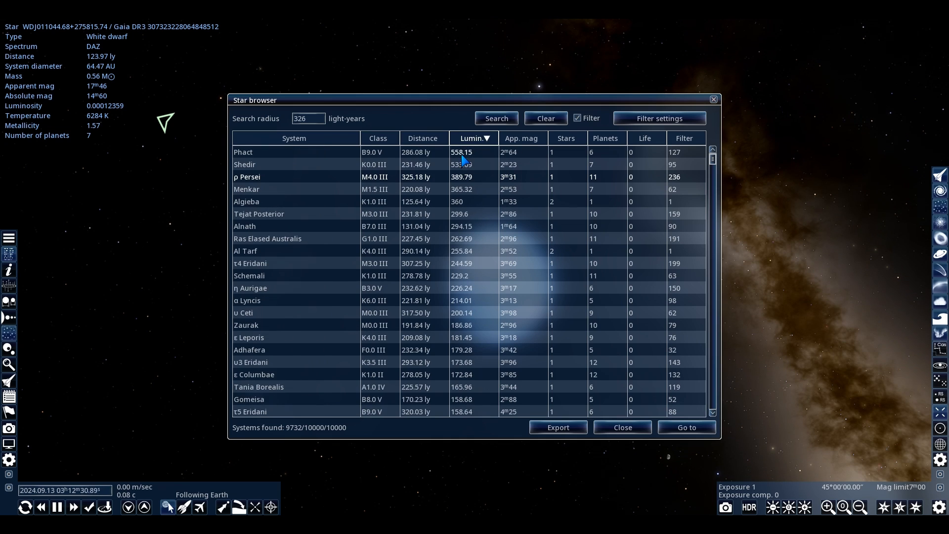
click(469, 140)
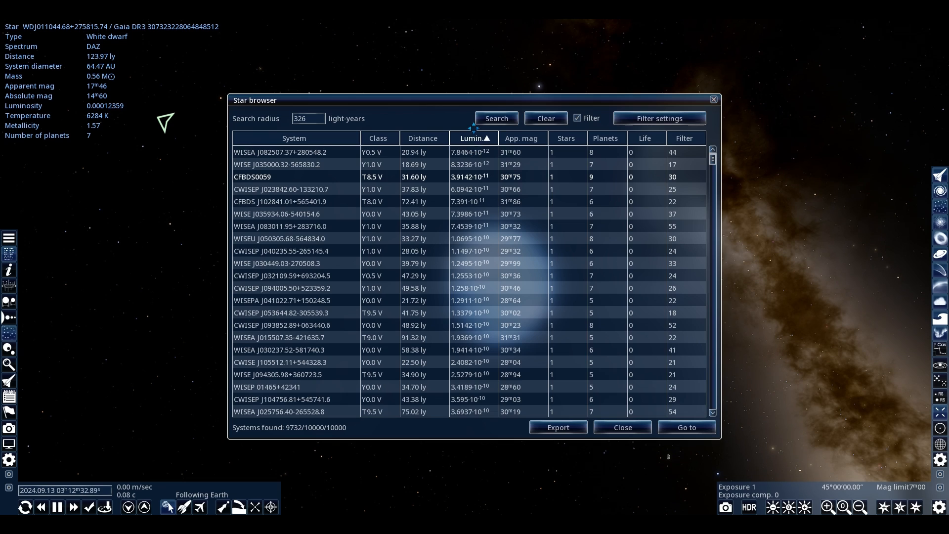
click(473, 138)
click(263, 151)
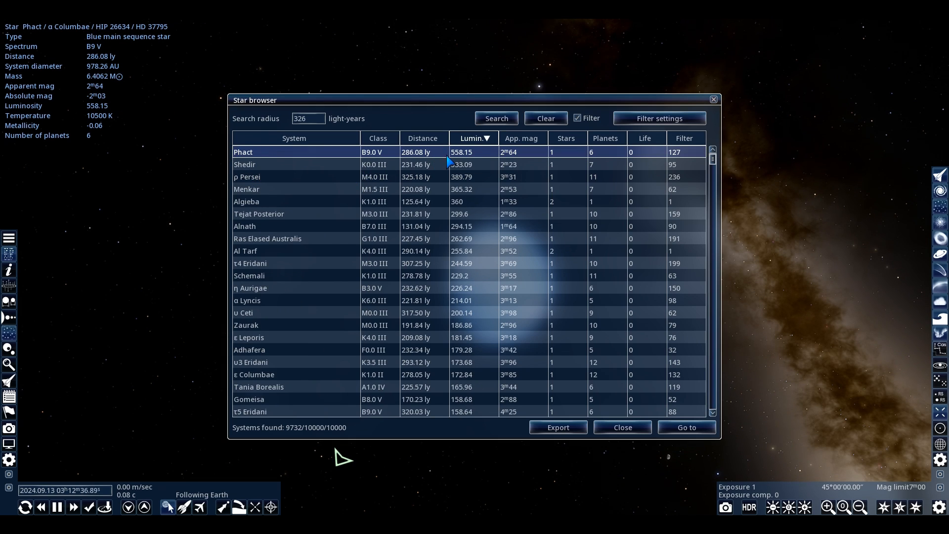
click(468, 142)
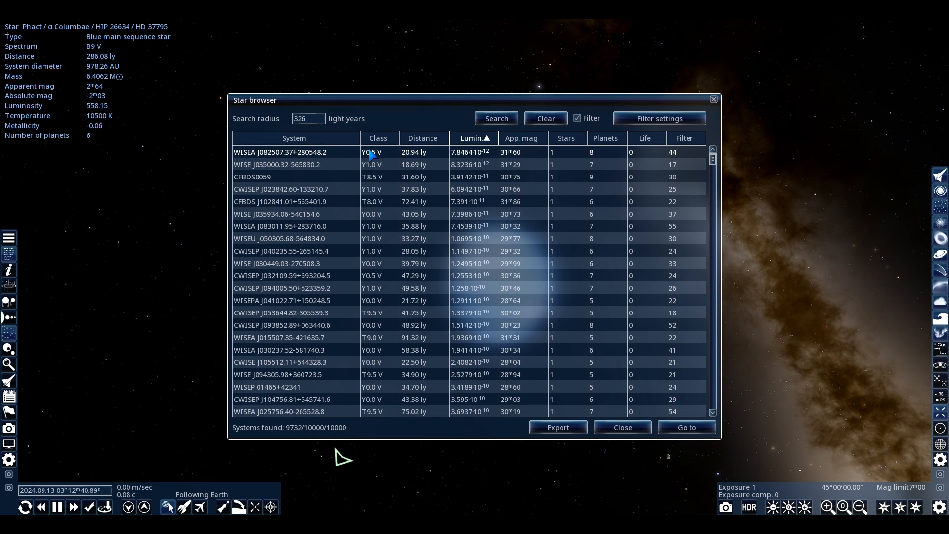
- Sort the systems by apparent magnitude, alternating between brightest first and faintest first
click(524, 139)
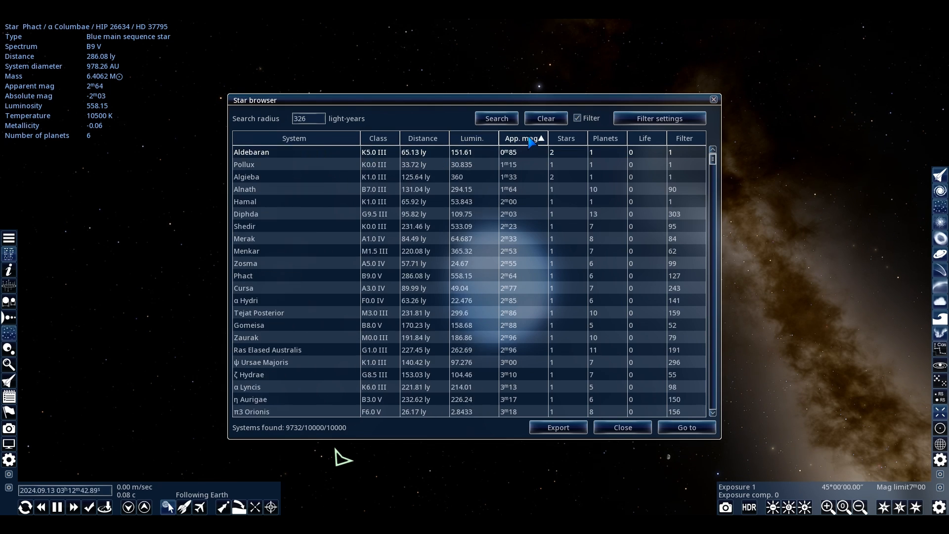
click(525, 138)
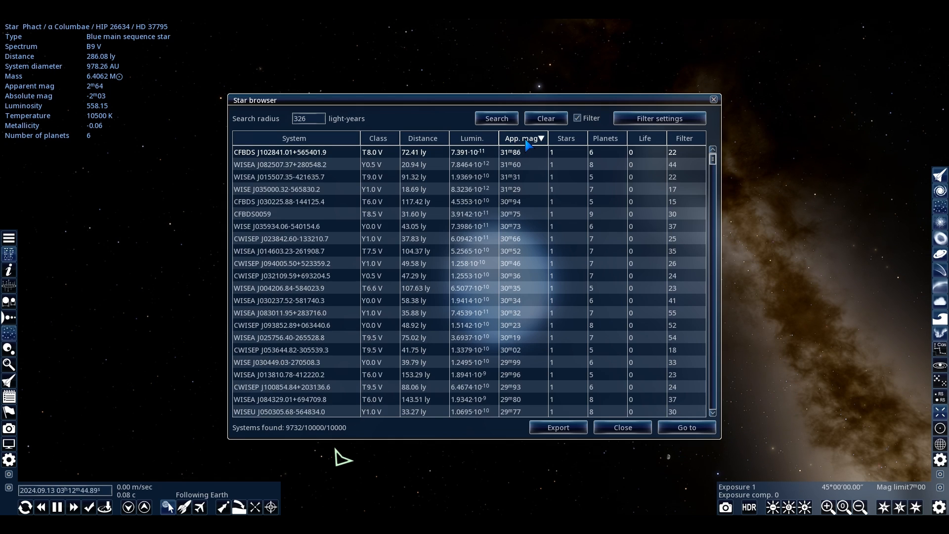
click(525, 140)
click(518, 141)
- Sort the systems by number of stars, and by number of planets in descending and ascending order
click(568, 139)
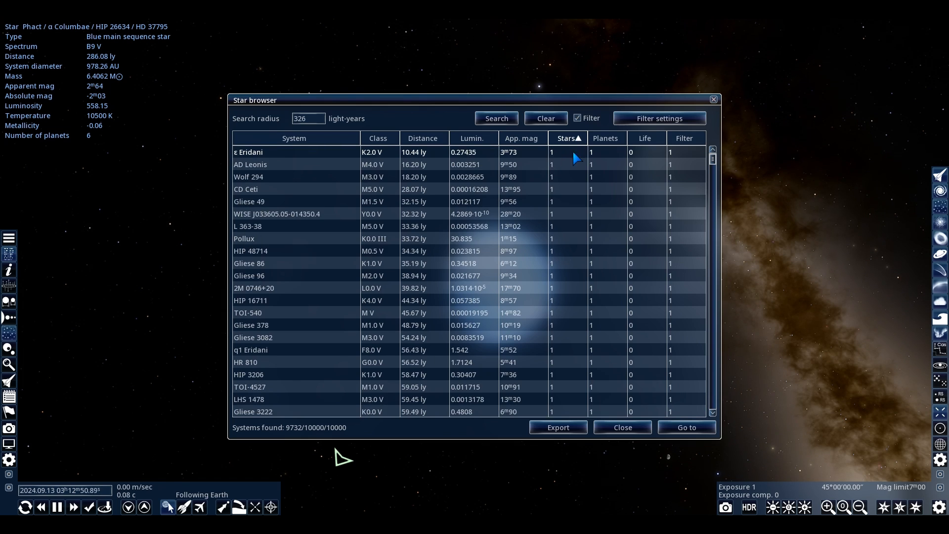
click(612, 140)
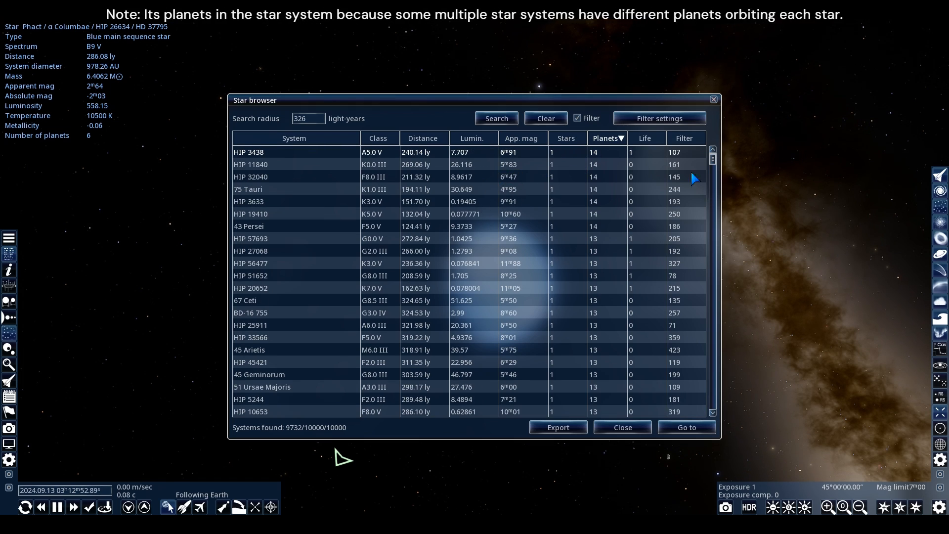
click(604, 140)
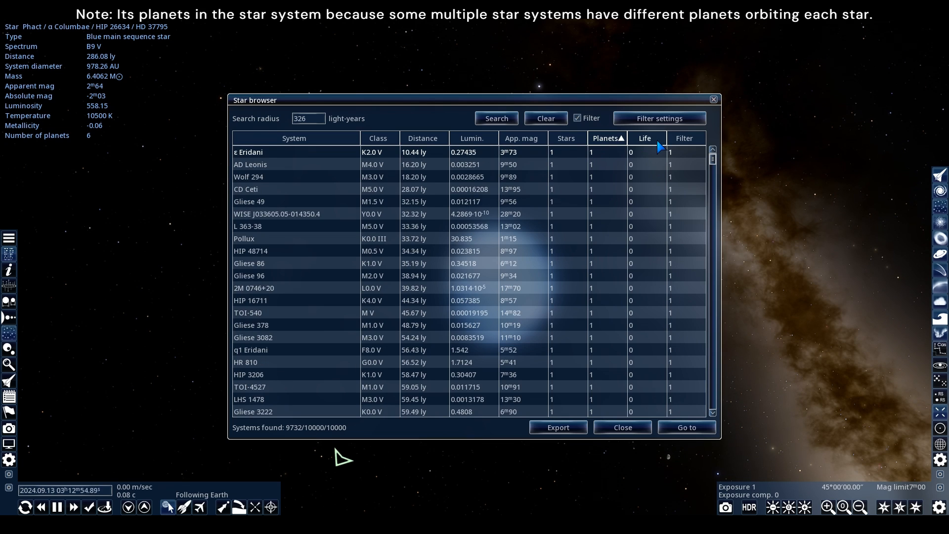
- Sort the systems in turn by life count, by filter value and alphabetically by system name
click(643, 138)
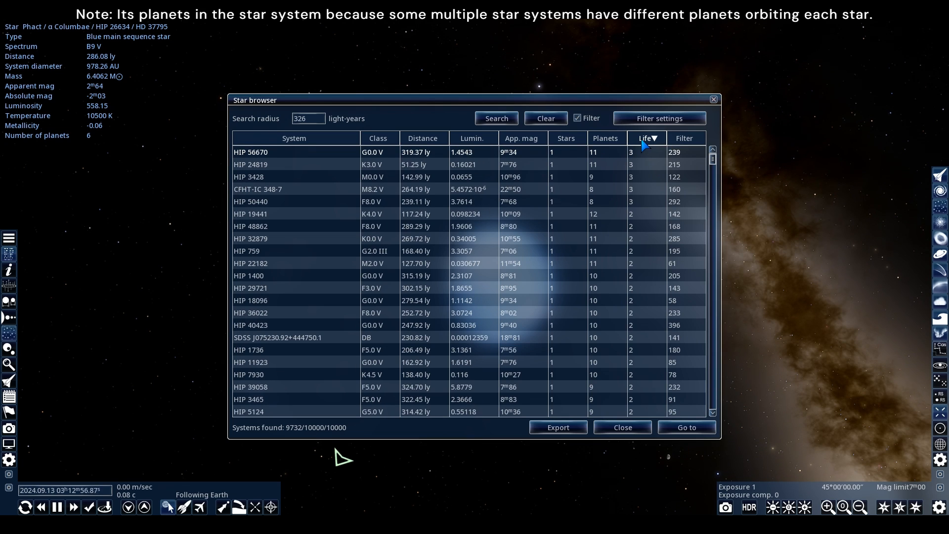
click(644, 141)
click(675, 143)
click(675, 143)
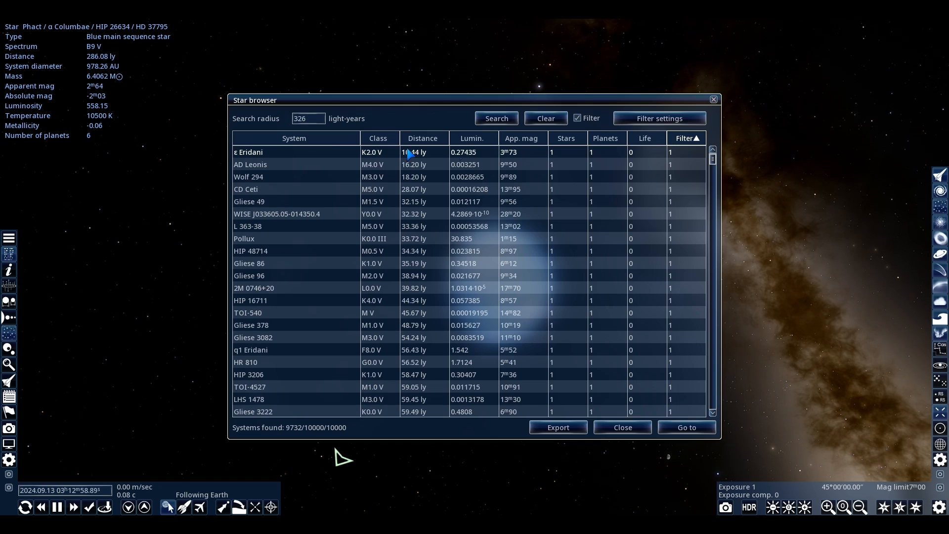
click(296, 138)
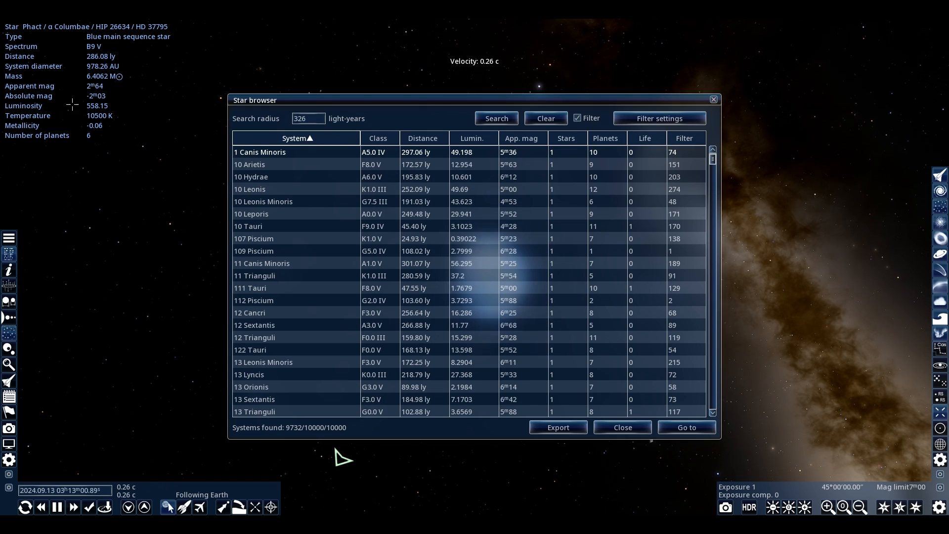
- Set the search radius to 50 light-years and run the star search again
double_click(302, 119)
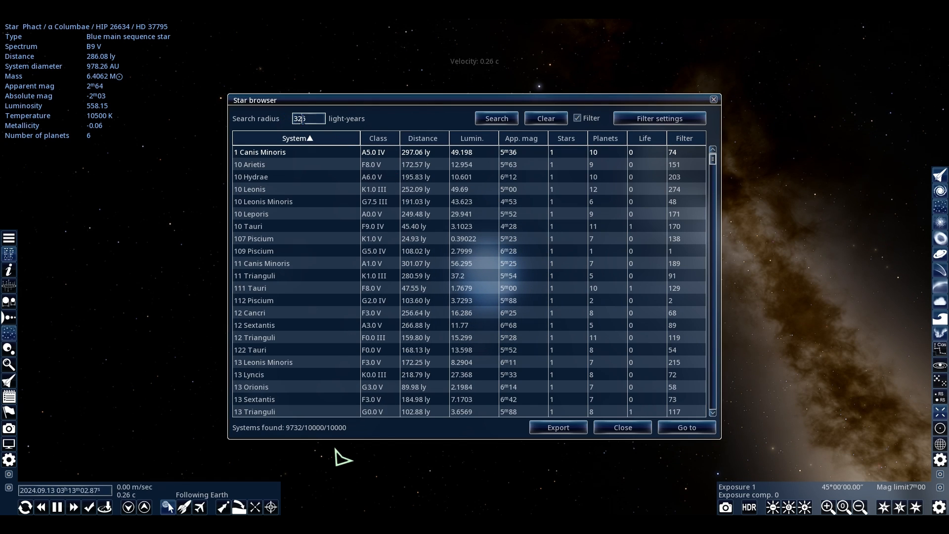
key(BackSpace)
text(50)
key(Return)
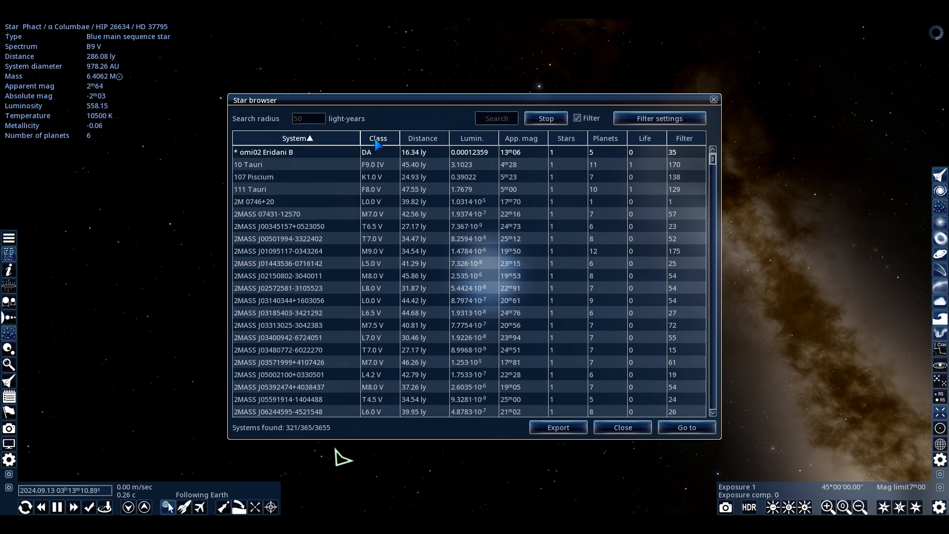
- Sort the results by class and by distance, ending with the nearest systems listed first
click(377, 139)
click(424, 138)
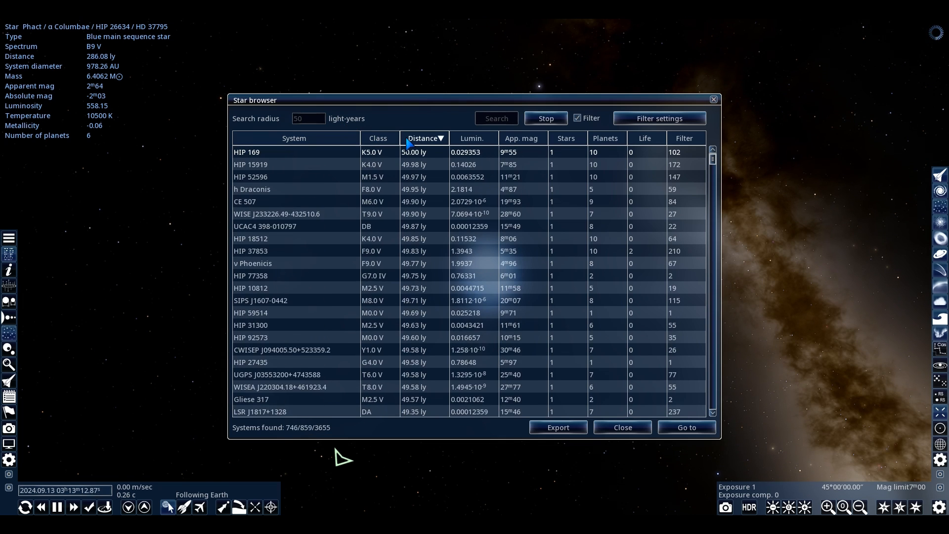
click(424, 139)
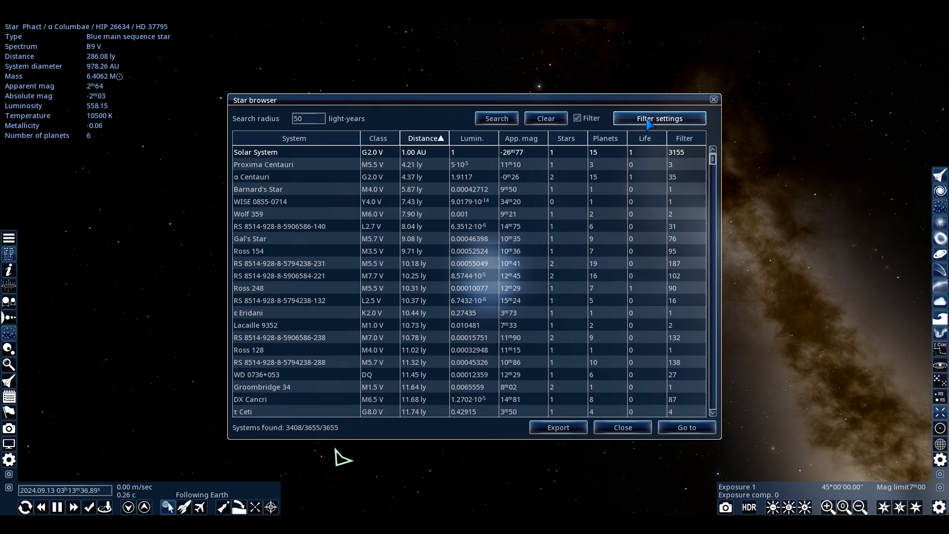
- Clear the search results and set the filter's object class to temperate and marine, leaving the bulk type at any
click(555, 122)
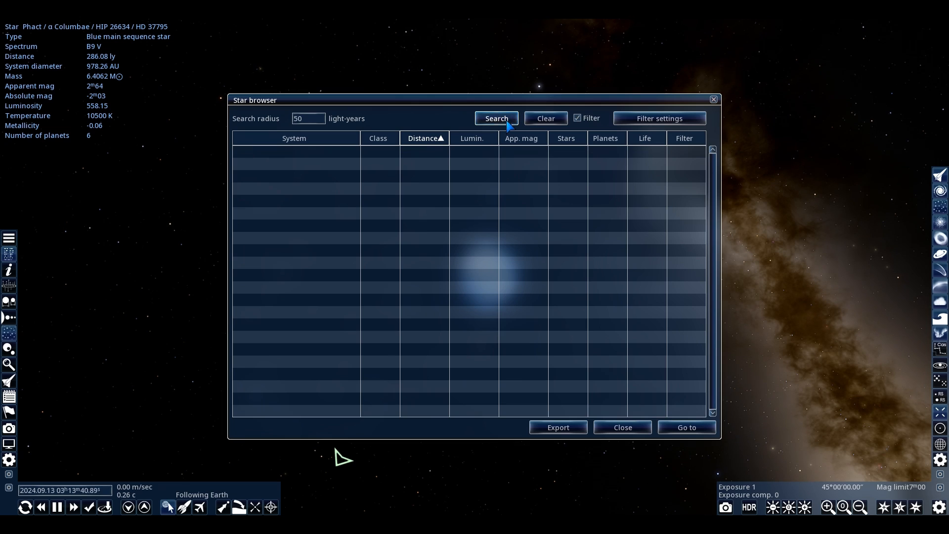
click(659, 120)
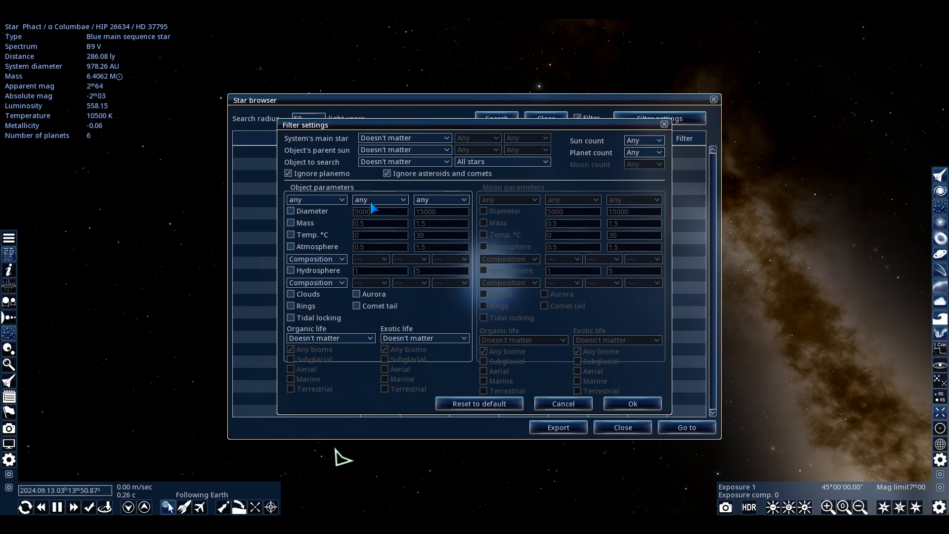
click(310, 200)
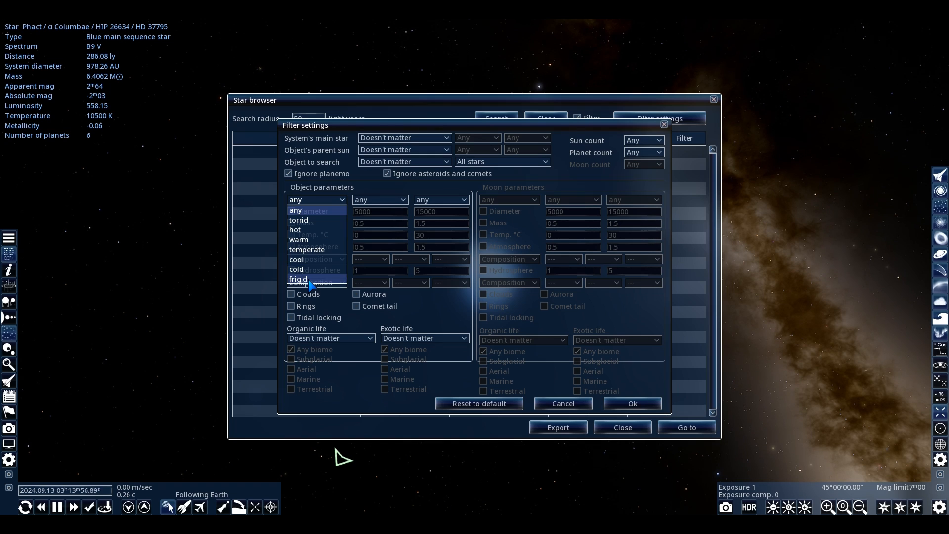
click(324, 251)
click(394, 200)
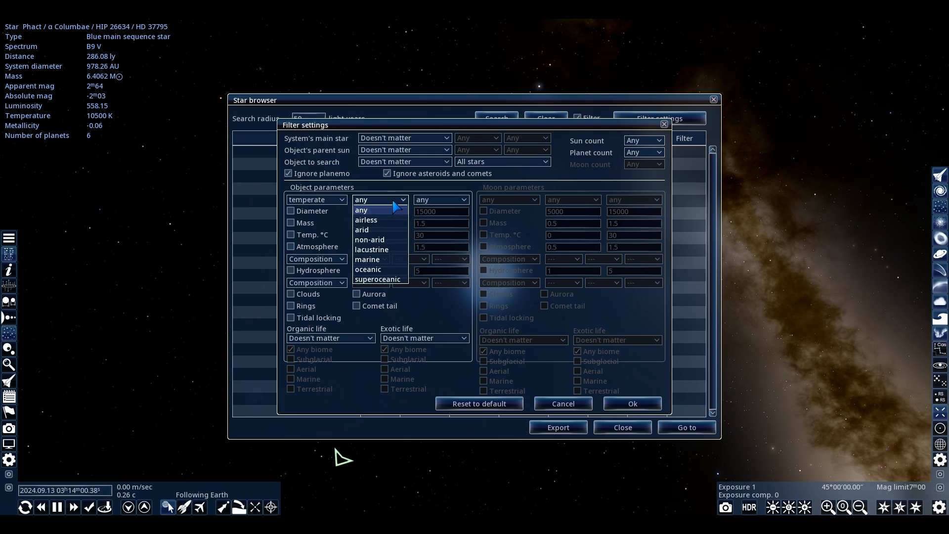
click(391, 259)
click(437, 201)
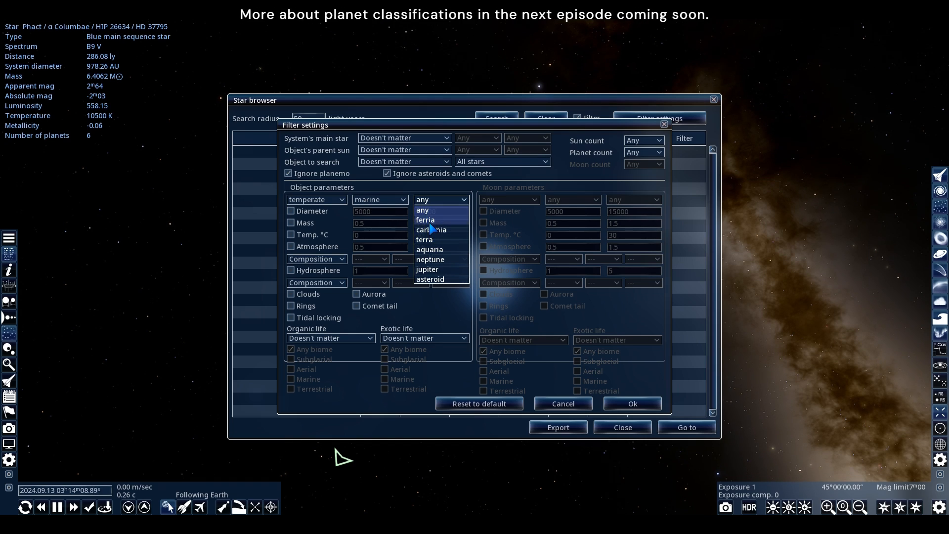
click(388, 234)
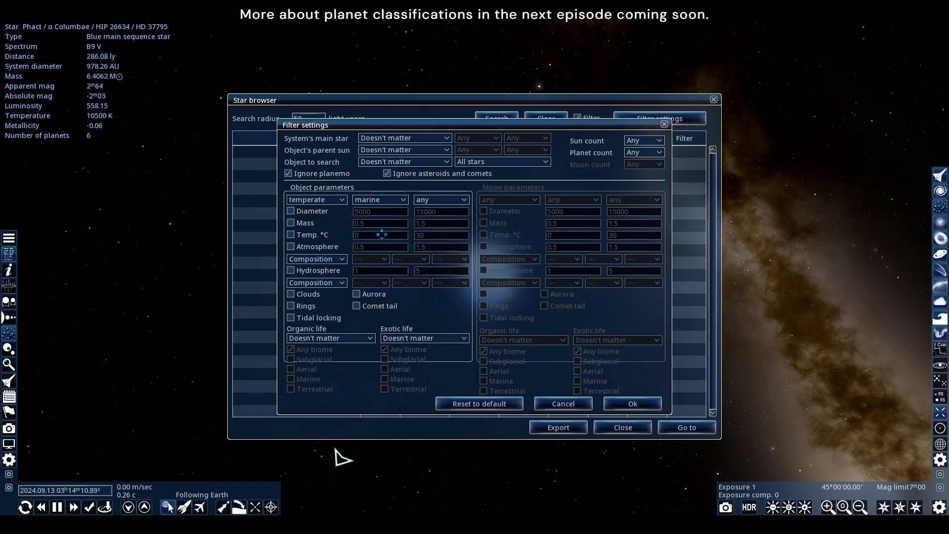
- Limit the object's atmosphere to between 0.5 and 10 and exclude tidally locked objects
click(326, 246)
click(419, 246)
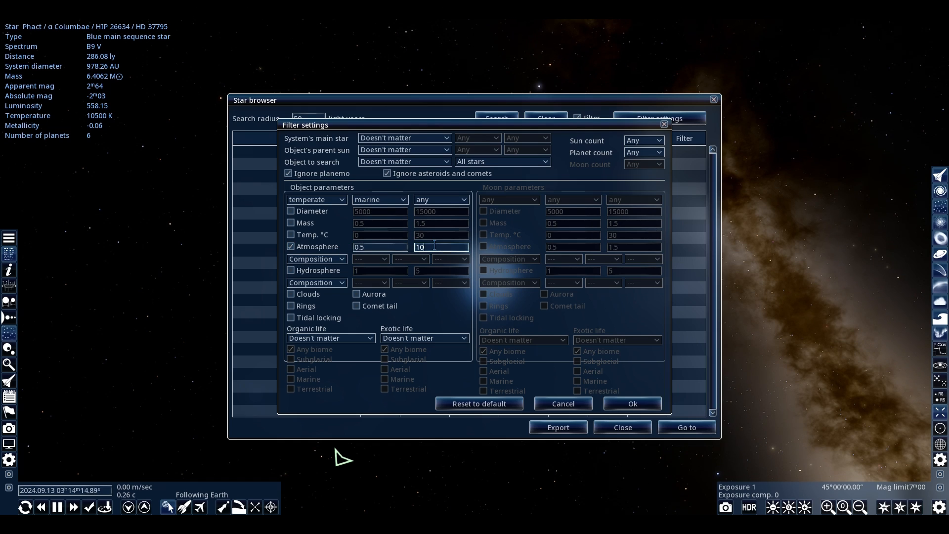
click(311, 318)
click(356, 306)
- Require multicellular organic life and restrict its biomes from any to Marine and Terrestrial
click(328, 338)
click(324, 386)
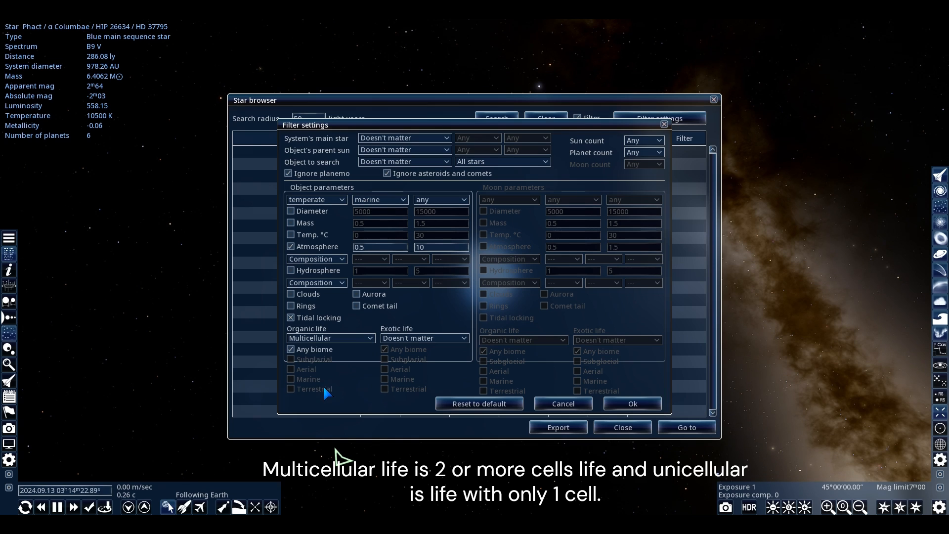
click(307, 350)
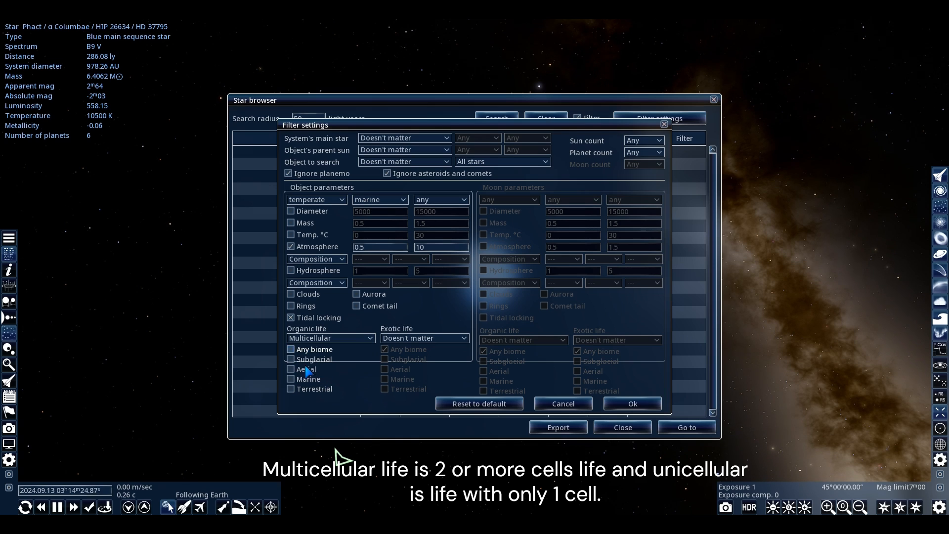
click(307, 391)
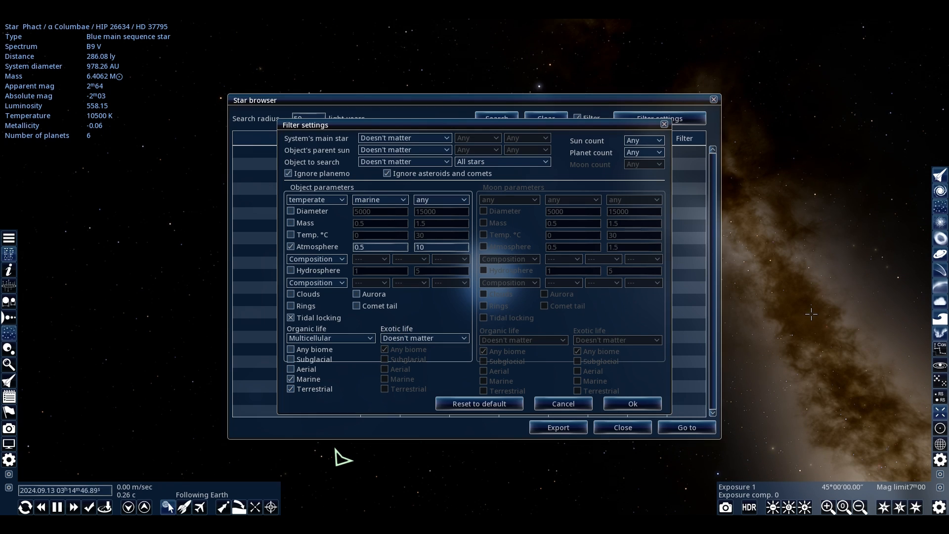
- Switch the temperature and mass limits on and off again, and enable the diameter limit of 5000 to 15000
key(w)
scroll(474, 267, up, 2)
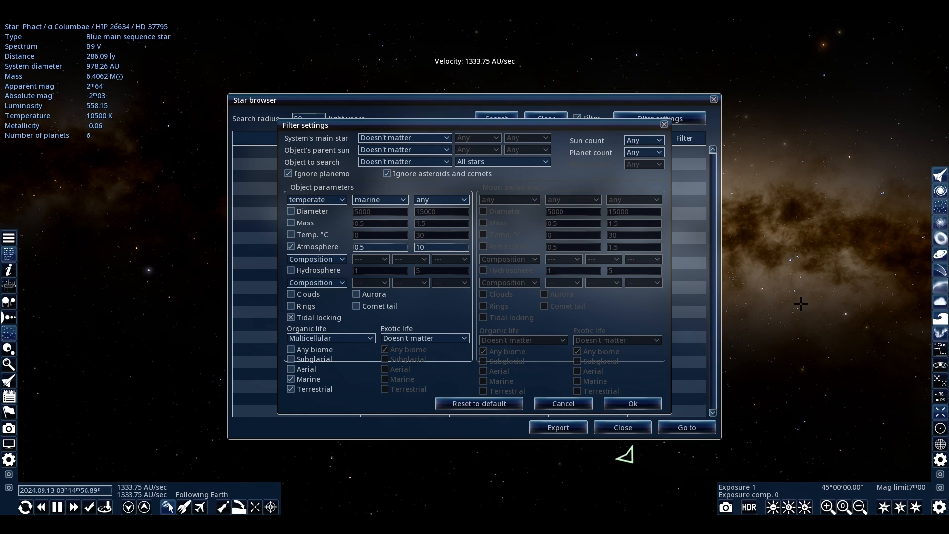
click(301, 237)
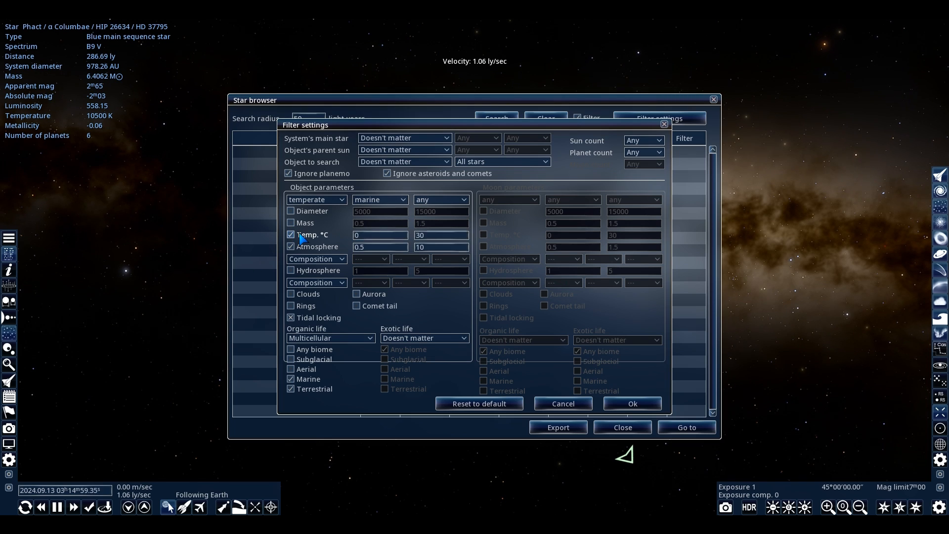
click(326, 237)
click(321, 225)
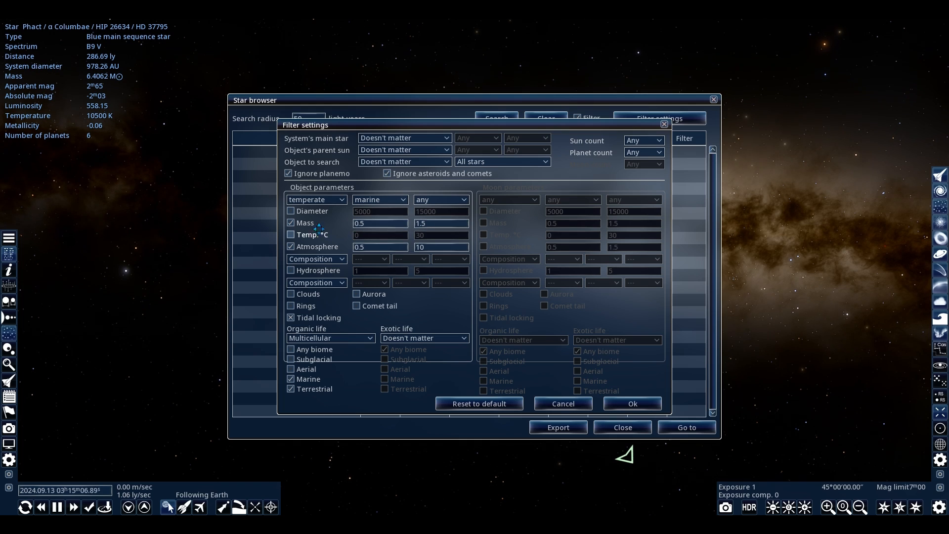
click(301, 226)
click(302, 211)
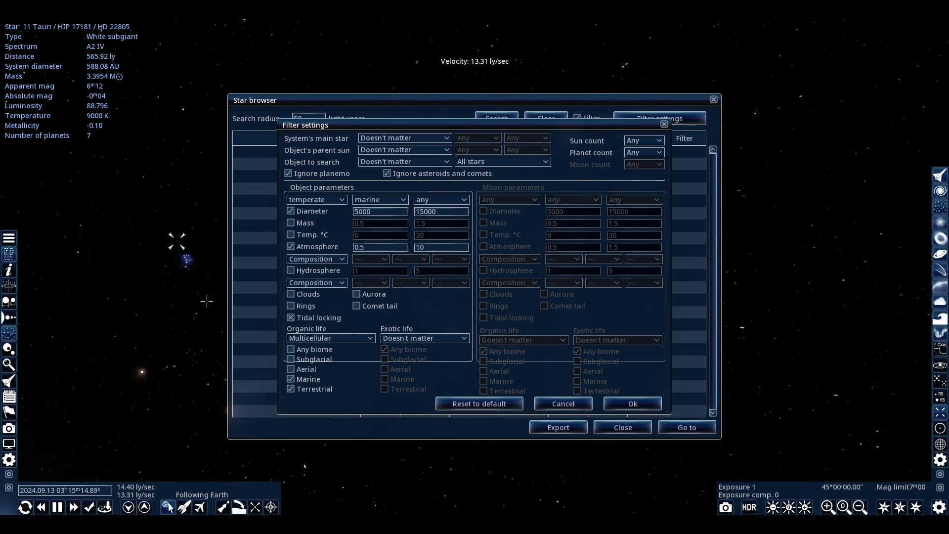
- Find and select Earth through the object search, and close the spacecraft manager and the search window
click(9, 380)
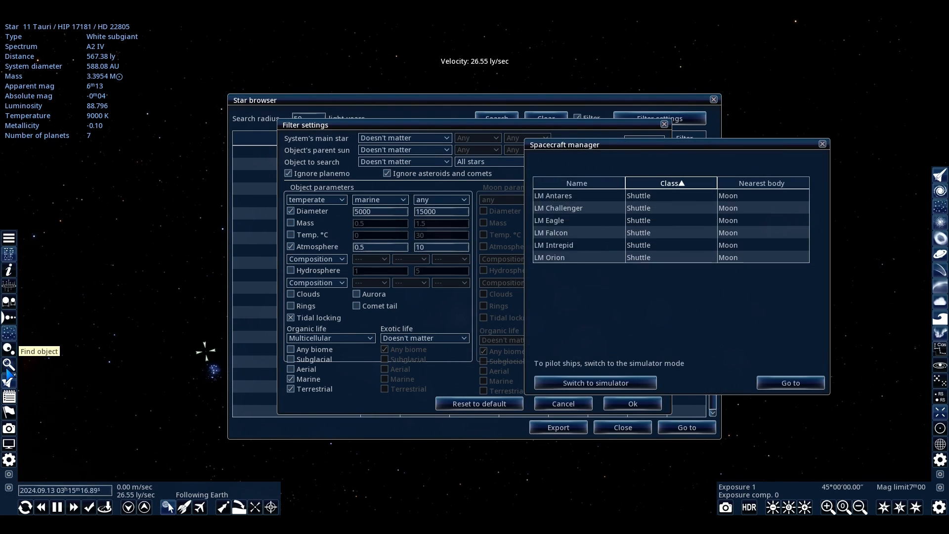
click(9, 364)
text(earth)
key(Return)
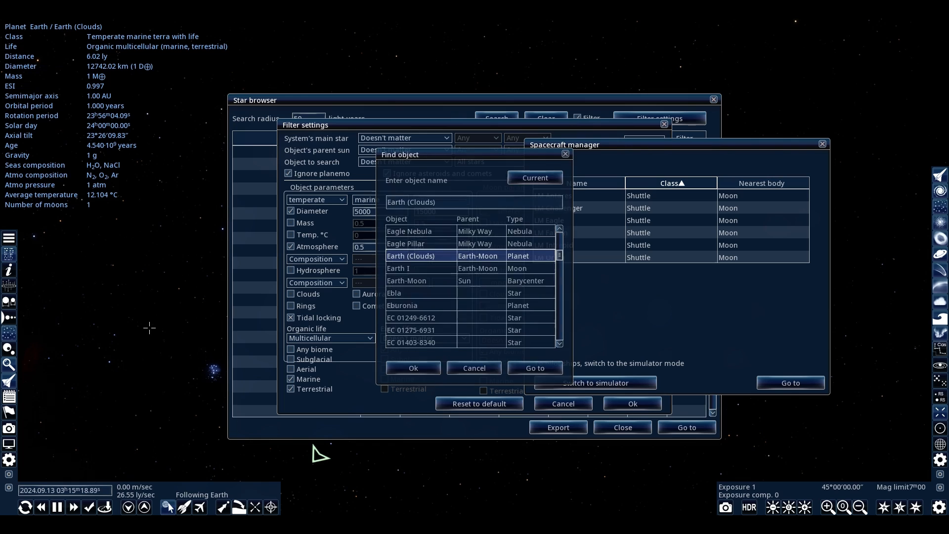
click(822, 144)
click(446, 208)
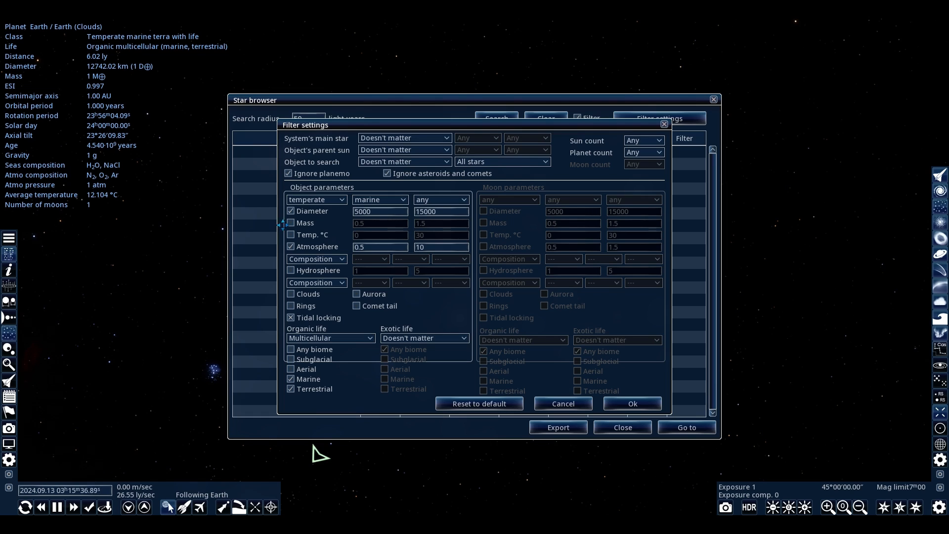
- Try the mass limit of 0.5 to 1.5, disable it again, and require clouds on the object
click(300, 226)
click(441, 225)
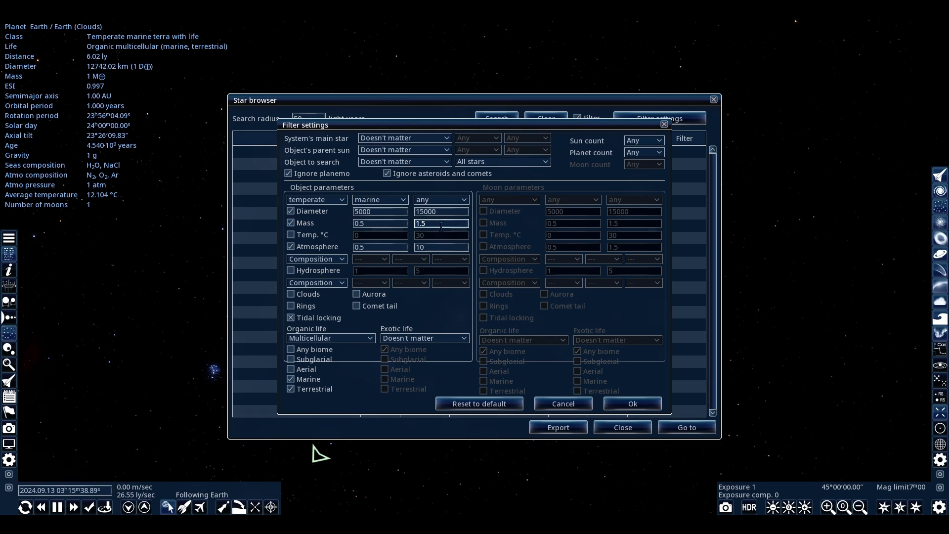
click(318, 225)
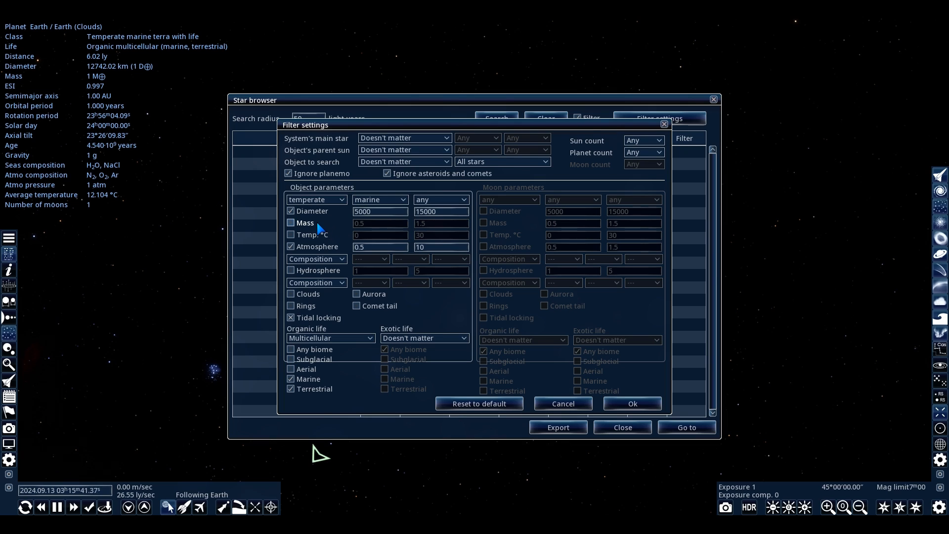
click(295, 296)
click(293, 315)
- Examine the available options for sun count, planet count, the object's parent sun and the system's main star
click(631, 143)
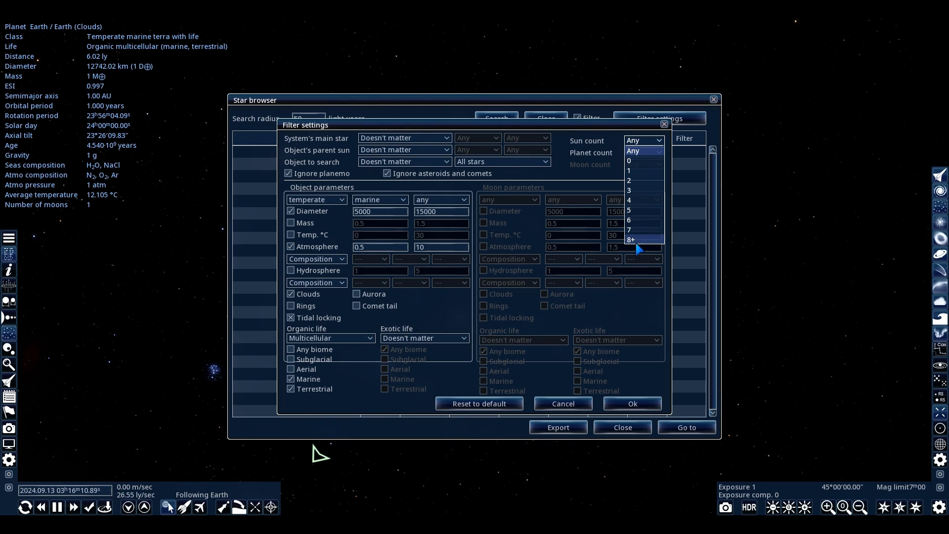
click(643, 143)
click(642, 152)
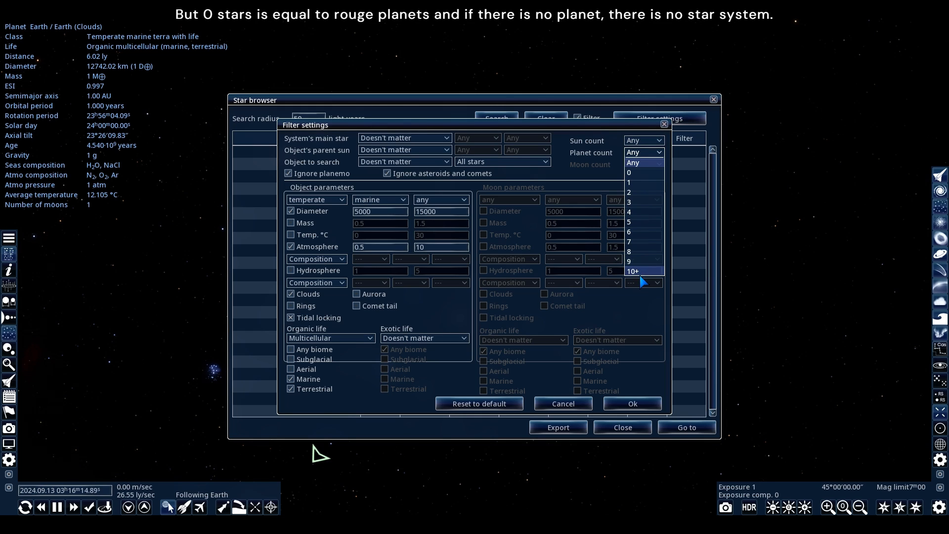
click(586, 178)
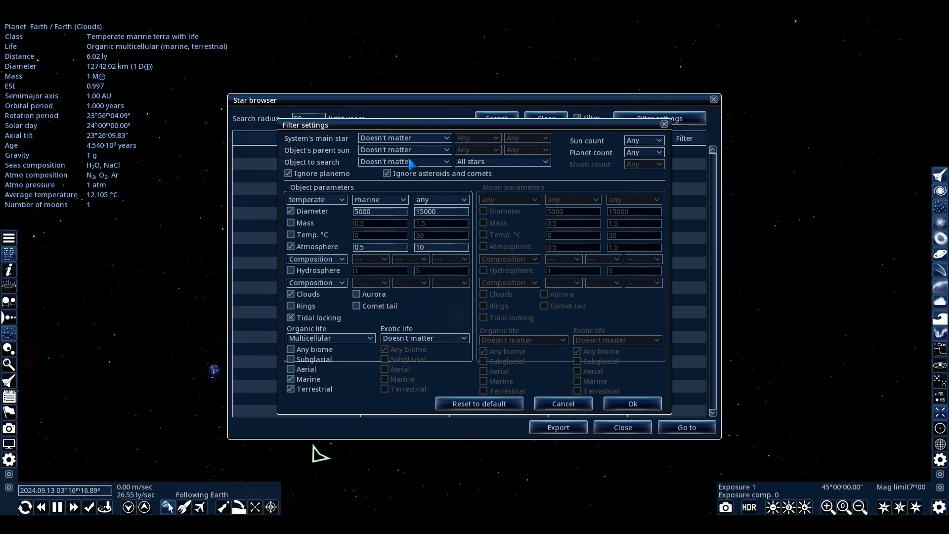
click(410, 152)
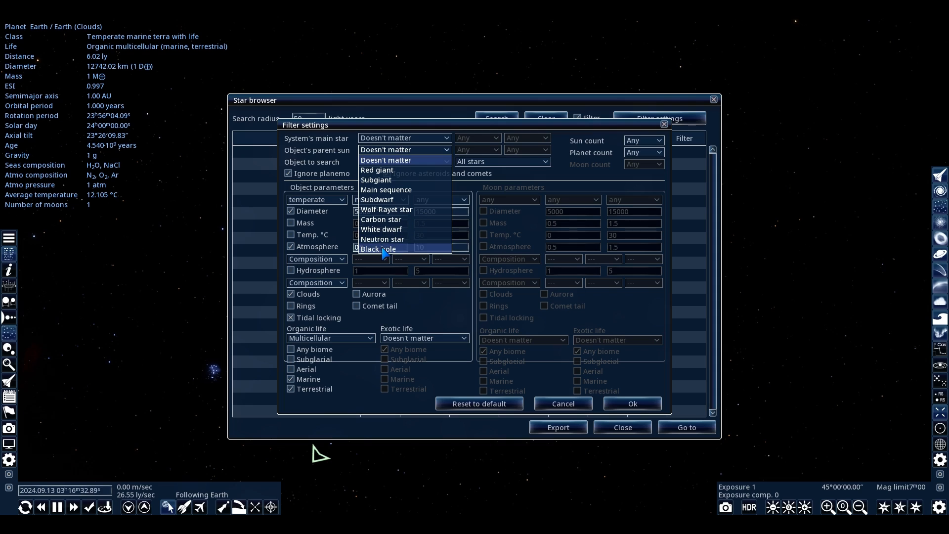
click(402, 140)
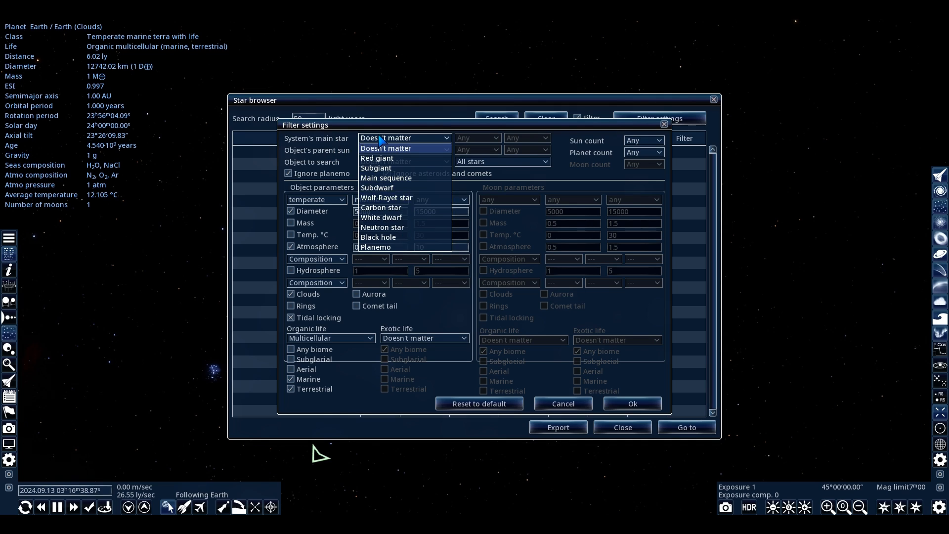
click(380, 138)
click(426, 138)
click(427, 138)
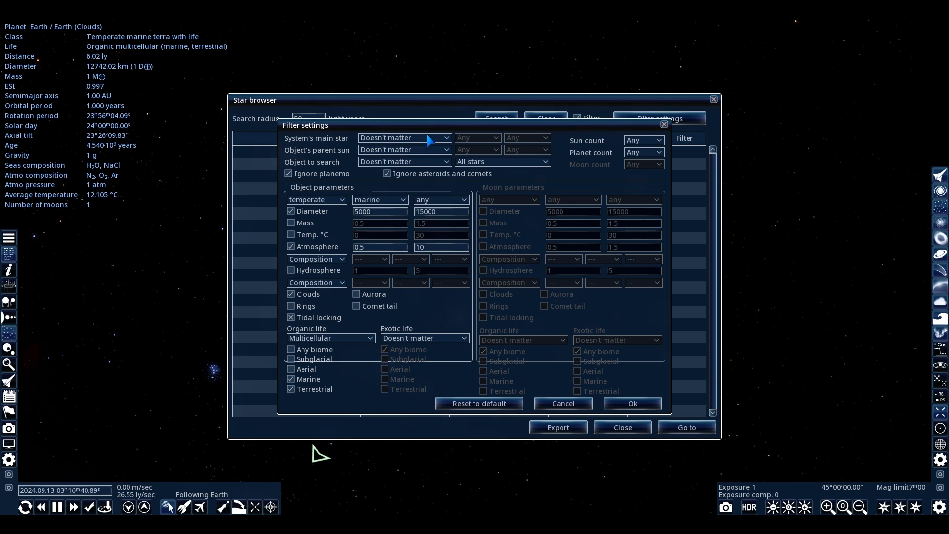
- Try Main sequence as the object's parent sun, and reset the filter settings to their defaults
click(394, 151)
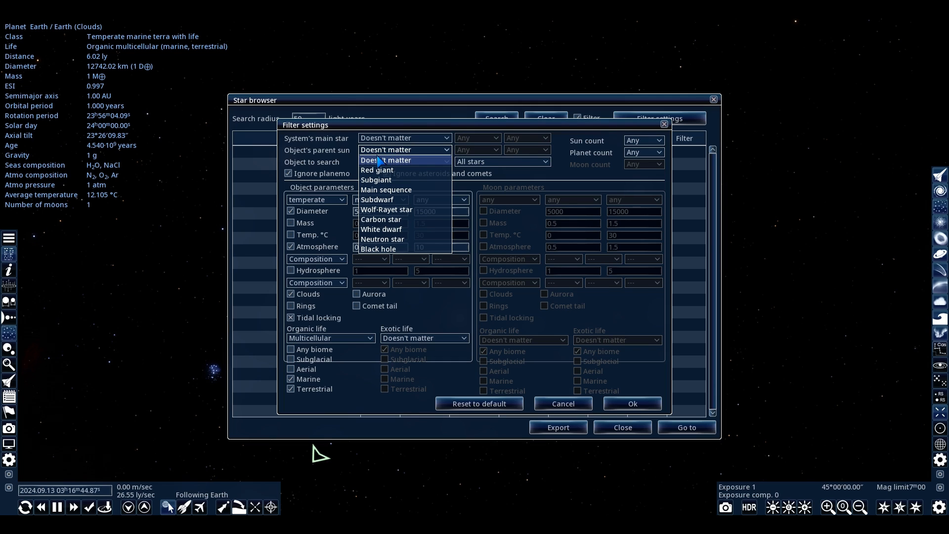
click(388, 190)
click(403, 138)
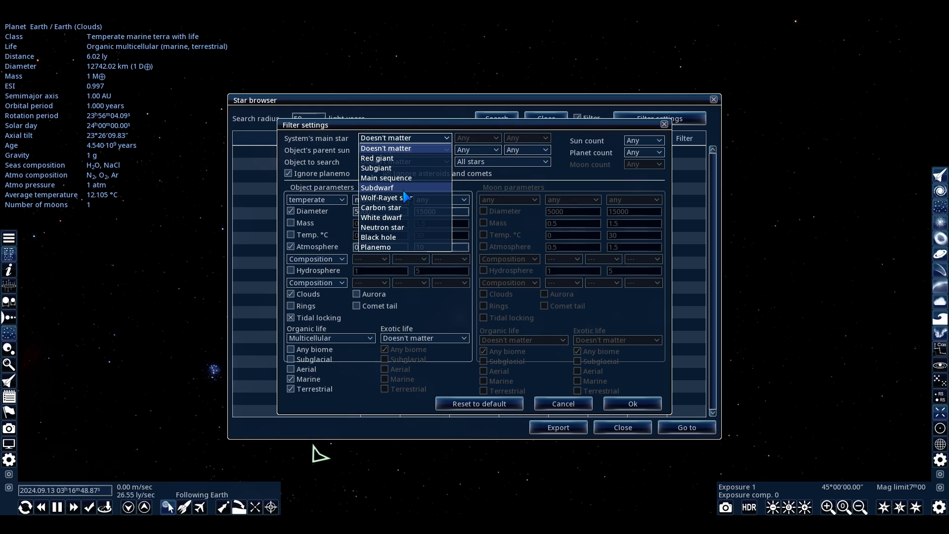
click(495, 404)
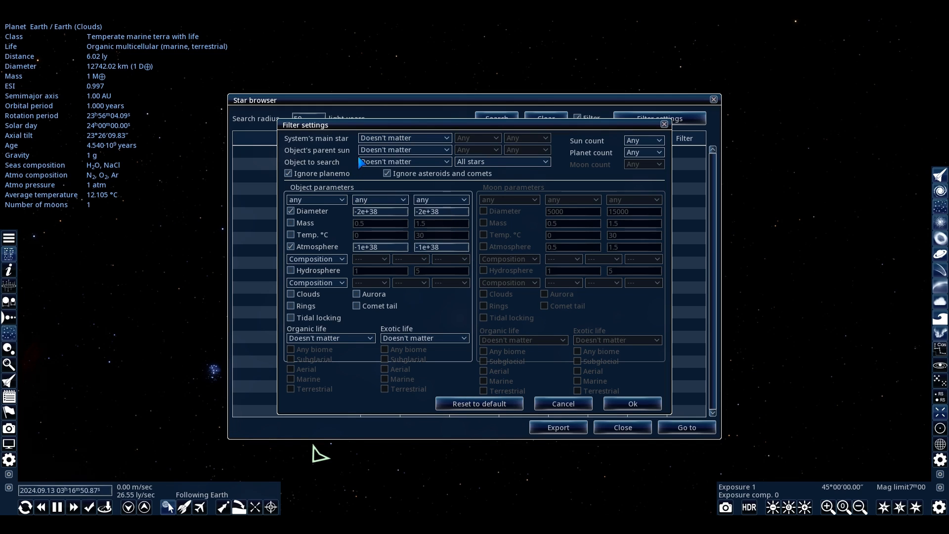
click(370, 138)
click(386, 148)
click(391, 138)
click(396, 207)
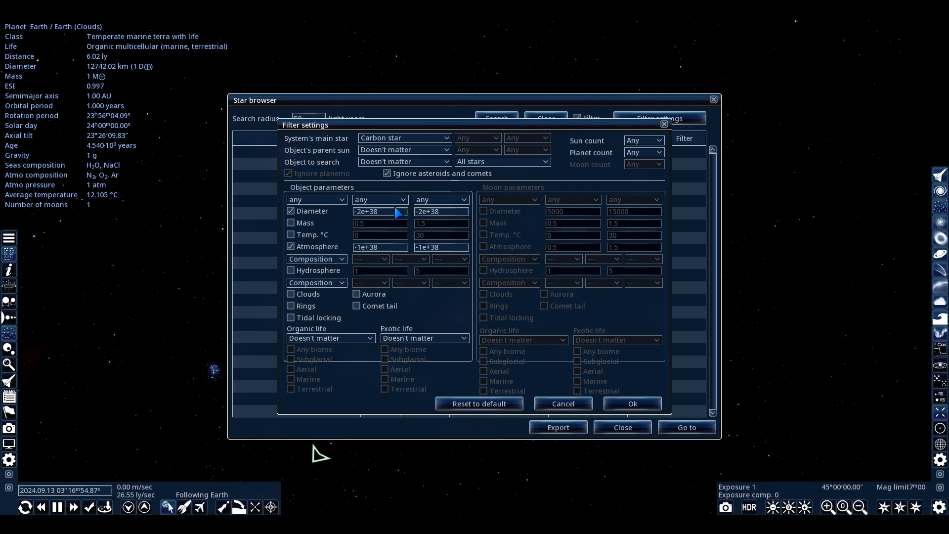
- Set the system's main star to Main sequence with spectral class G
click(386, 140)
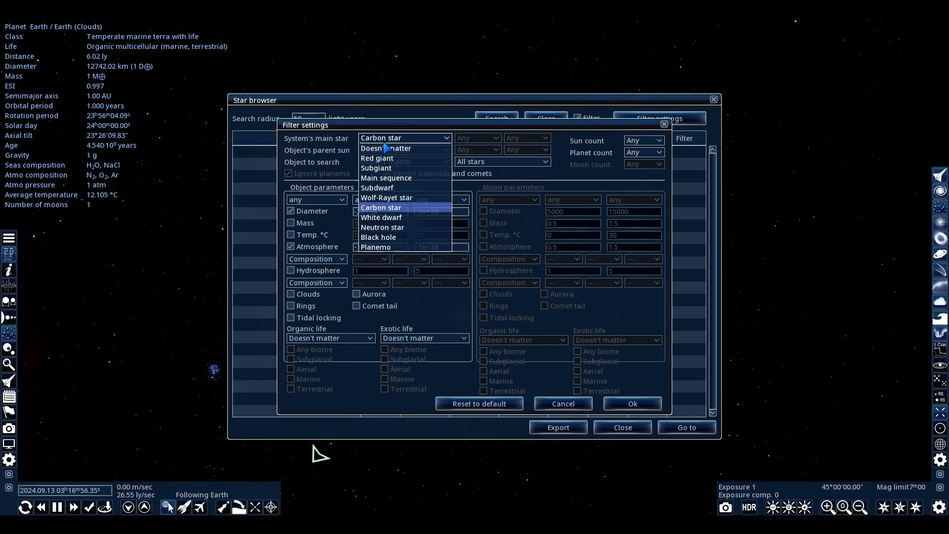
click(388, 178)
click(464, 140)
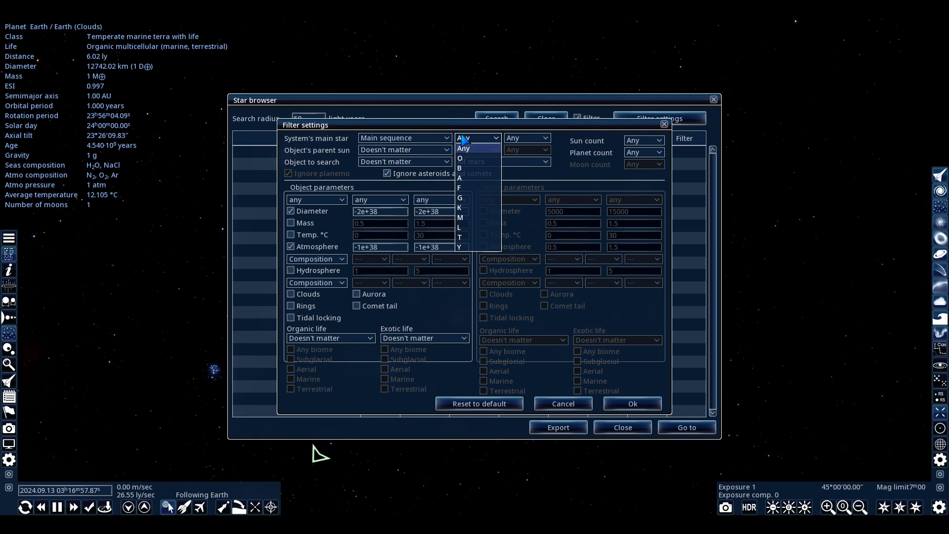
click(461, 197)
- Set the object's parent sun to Main sequence with spectral class M
click(400, 150)
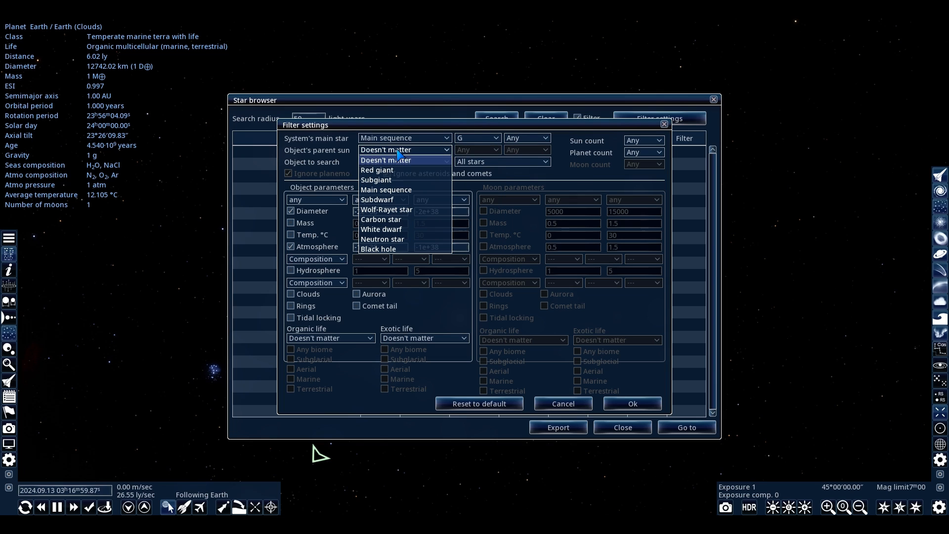
click(399, 191)
click(472, 150)
click(467, 230)
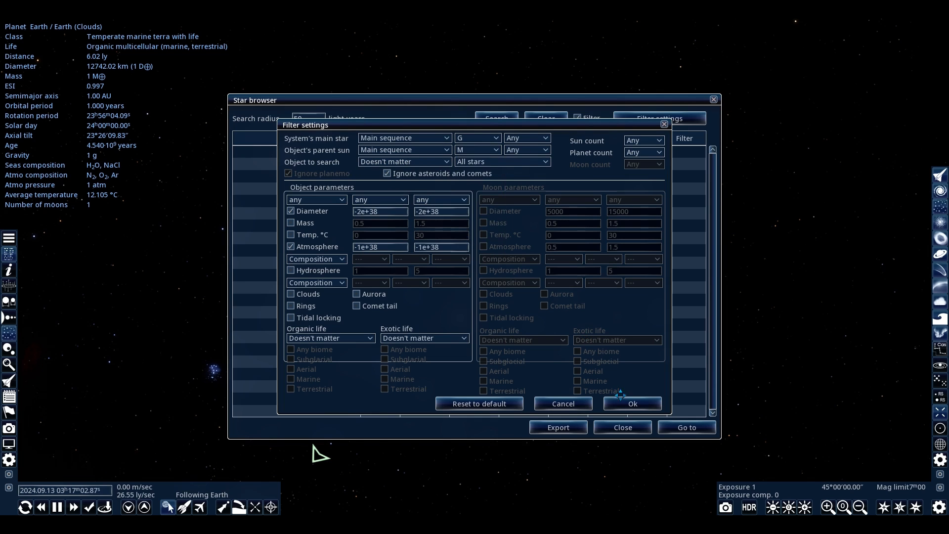
- Apply the filter settings and run the star search with the 50 light-year radius, repeating it from a new location
click(624, 402)
click(496, 118)
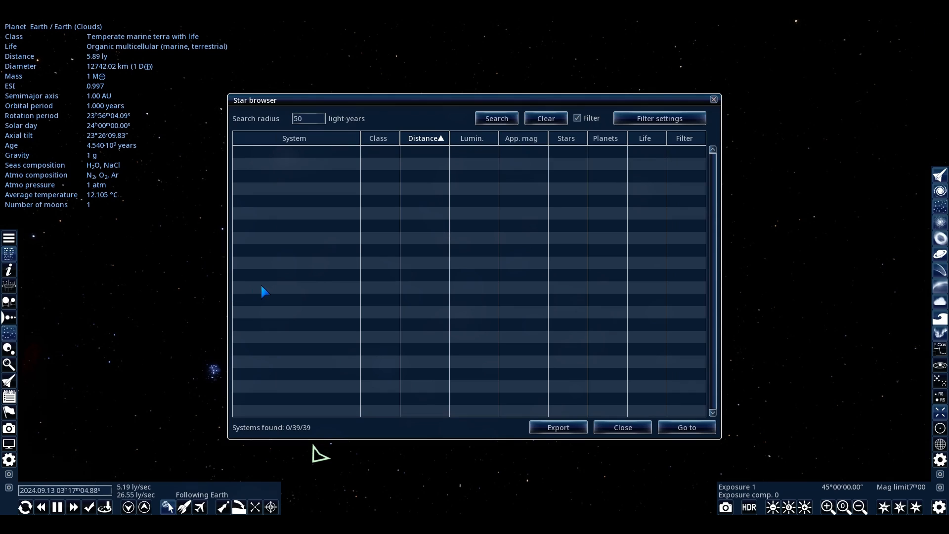
click(502, 120)
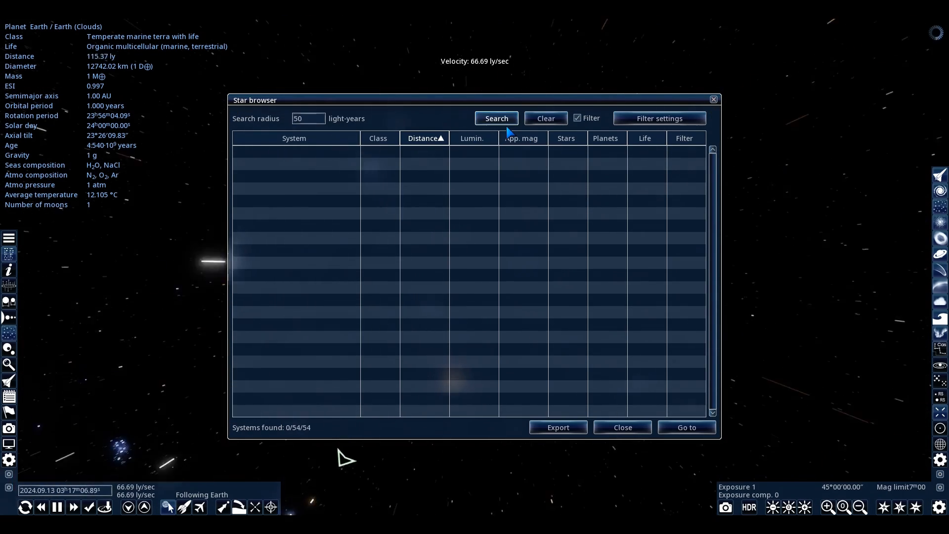
- Rerun the 50 light-year star search, fly farther from Earth at about 1.06 kly/sec, and search again from the new location
click(506, 124)
click(506, 124)
click(506, 124)
drag(70, 350, 148, 365)
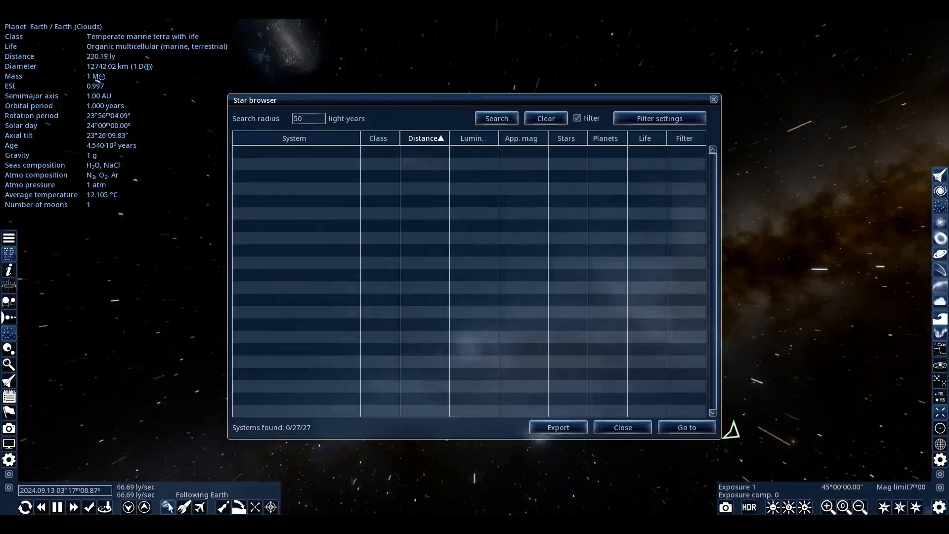
scroll(142, 258, up, 12)
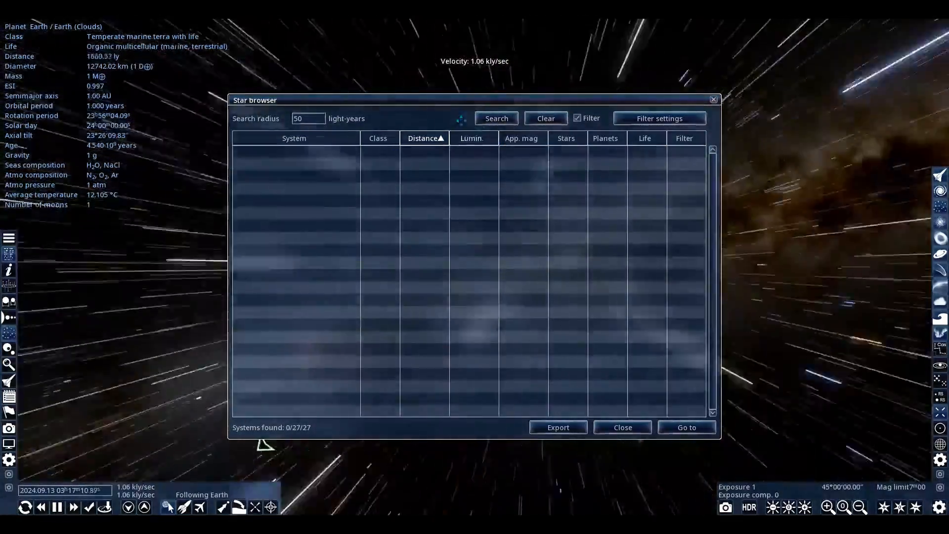
click(490, 123)
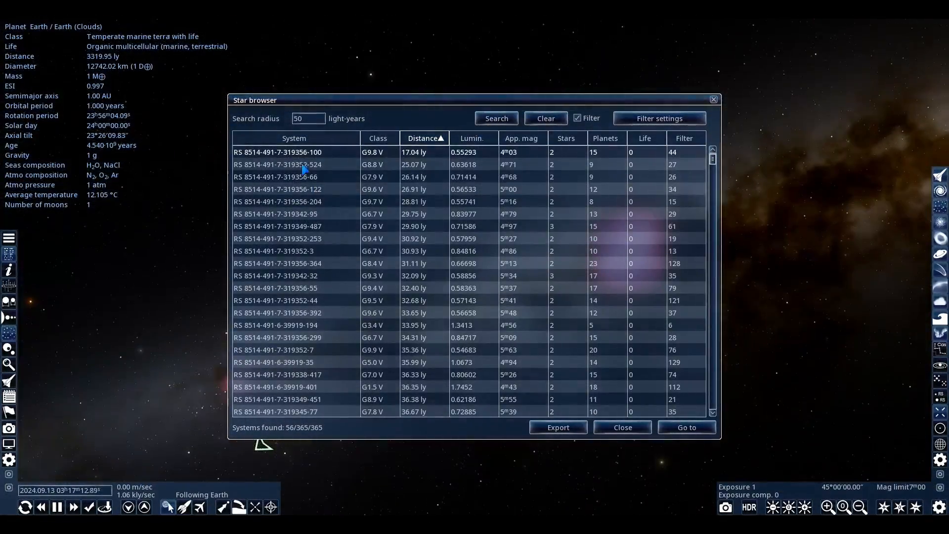
click(296, 152)
click(10, 318)
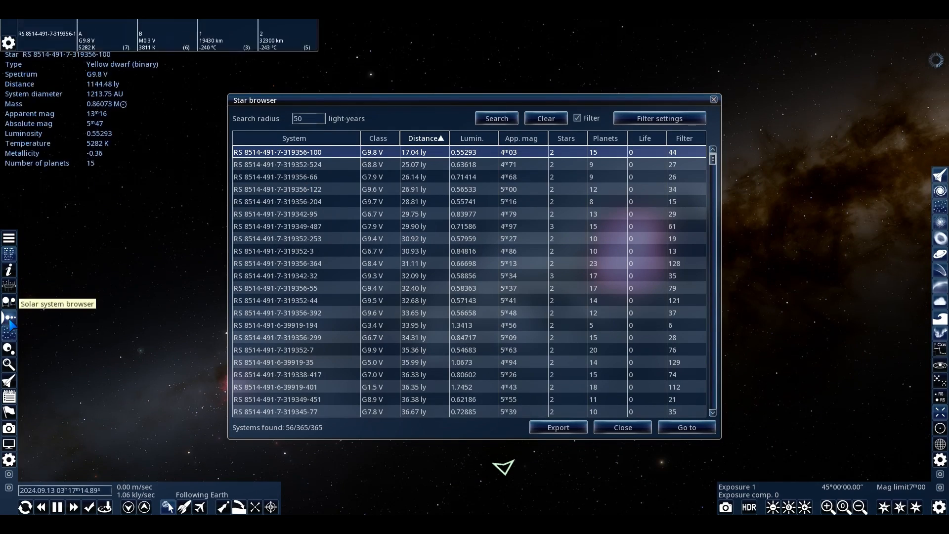
click(149, 65)
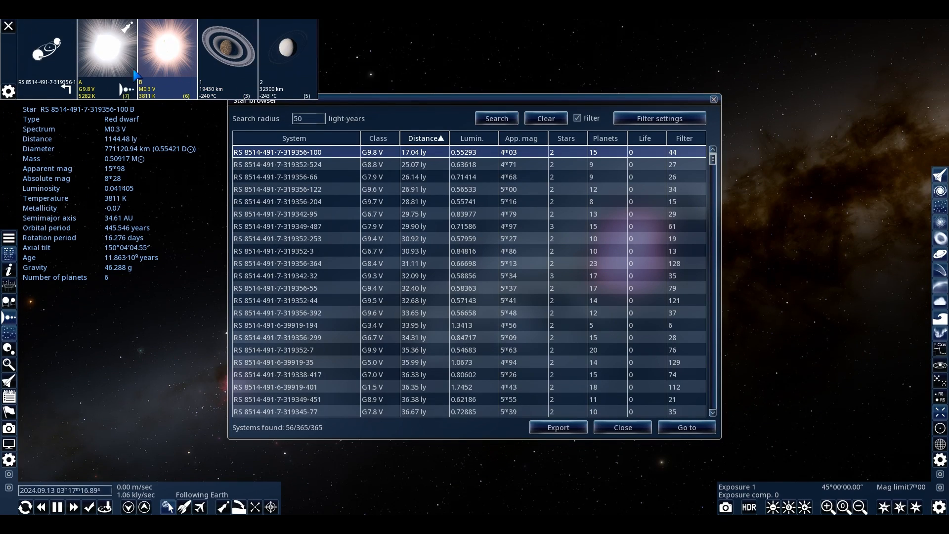
- Review the filter's main star and parent sun settings, and close both the filter settings and the Star browser
click(648, 121)
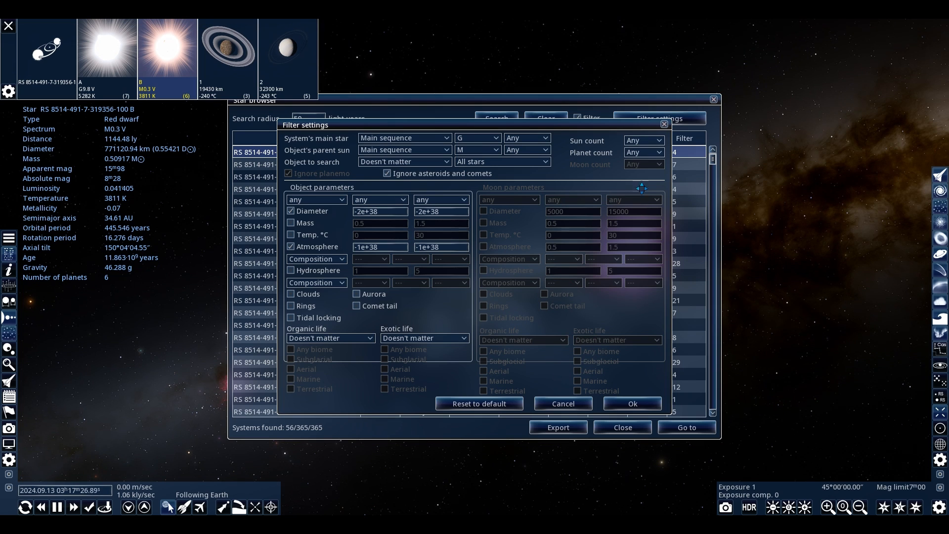
click(665, 124)
click(713, 99)
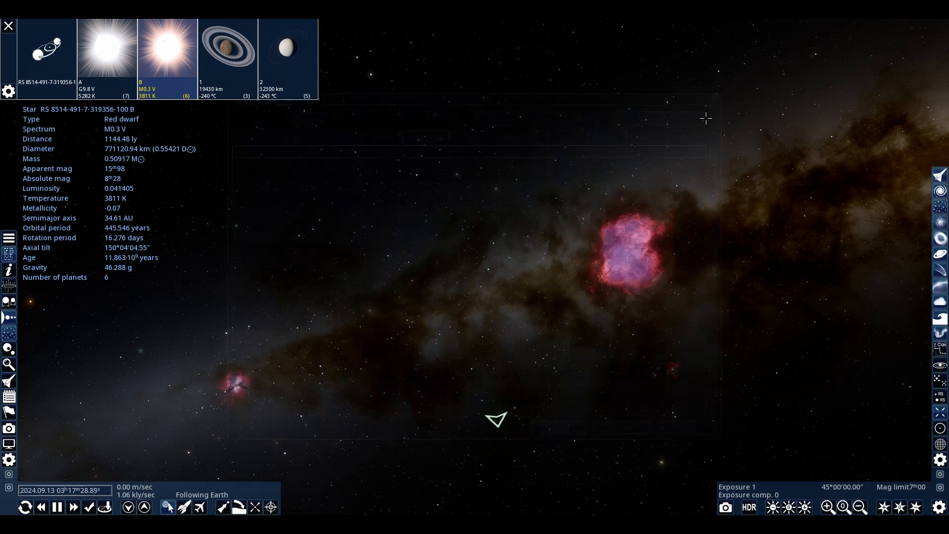
key(q)
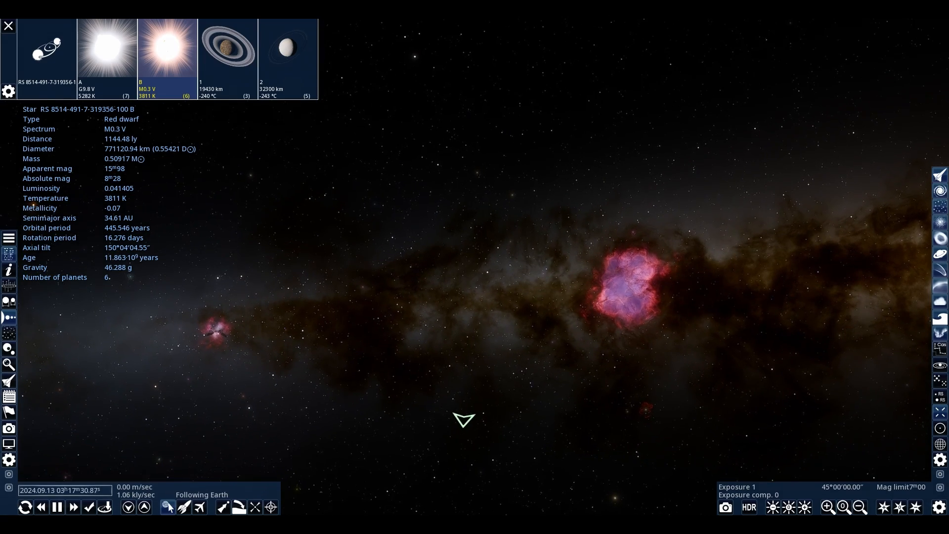